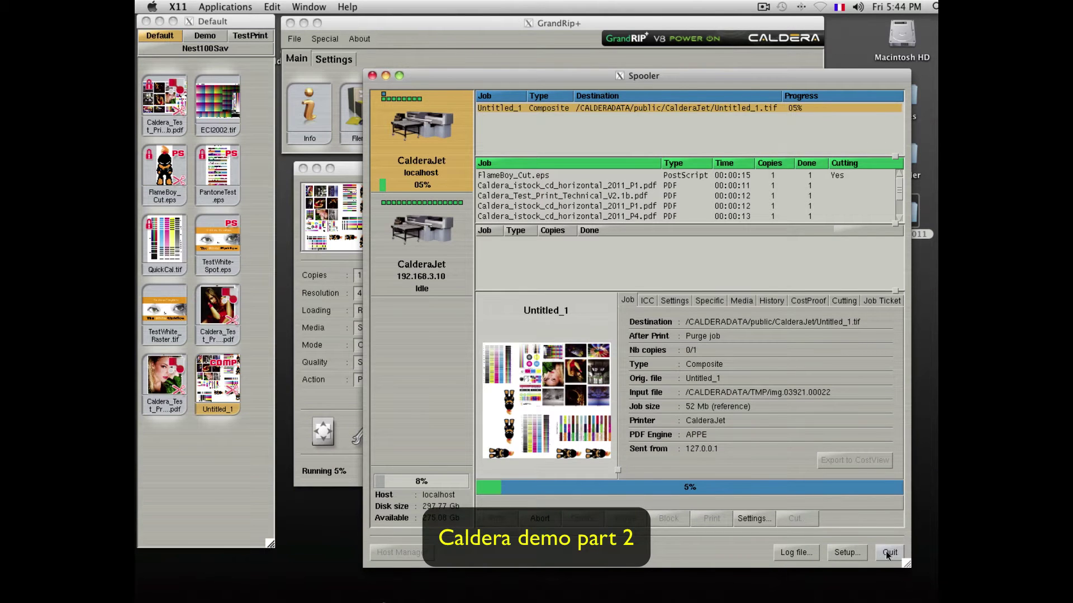
# Quit the Spooler window and the CalderaJet printer panel
pyautogui.click(888, 552)
pyautogui.click(482, 472)
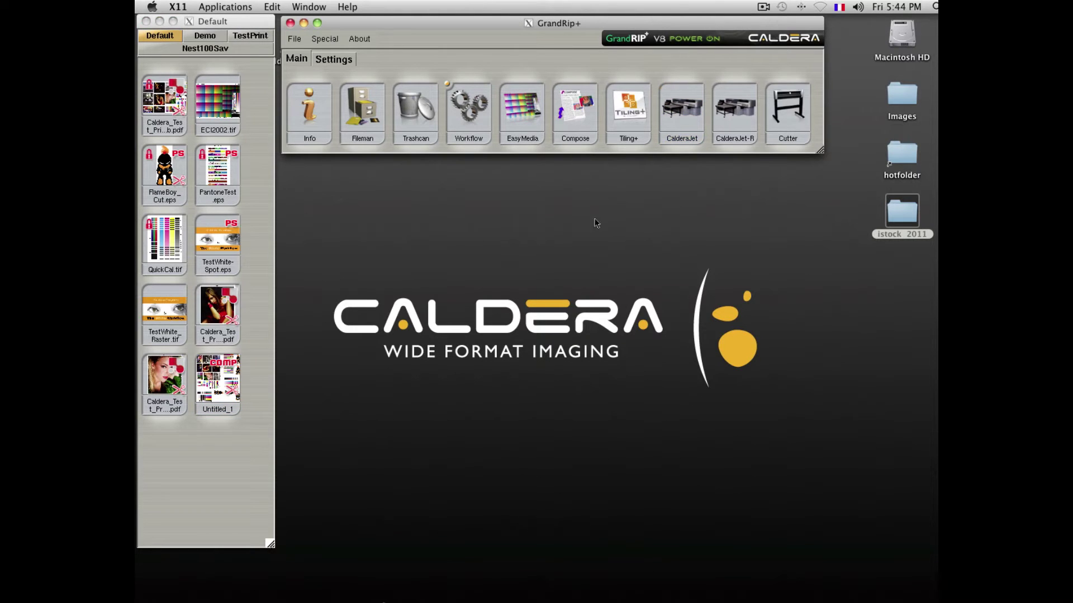
# Open Tiling+ and place the Demo image Caldera_istock_cd_horizontal_2011_P1.pdf on the tiling canvas
pyautogui.click(628, 106)
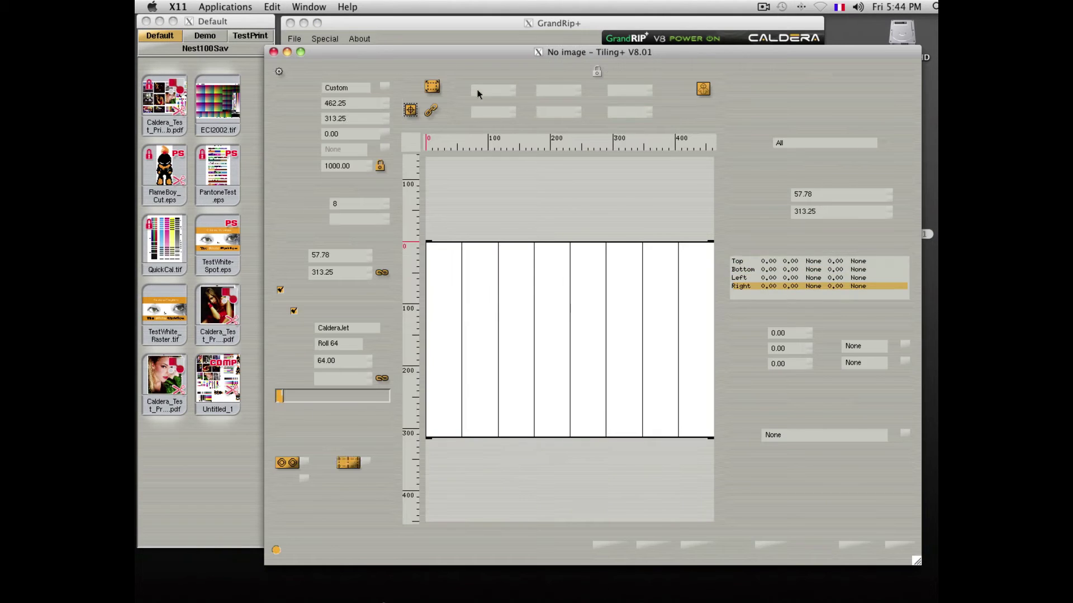
pyautogui.moveTo(464, 56); pyautogui.dragTo(480, 53)
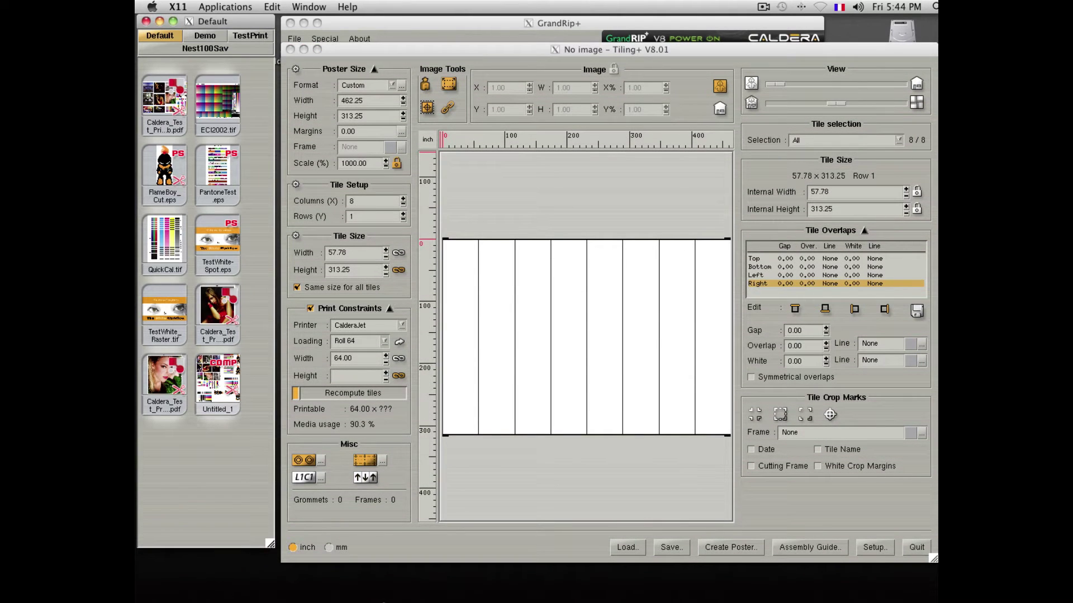
pyautogui.click(205, 35)
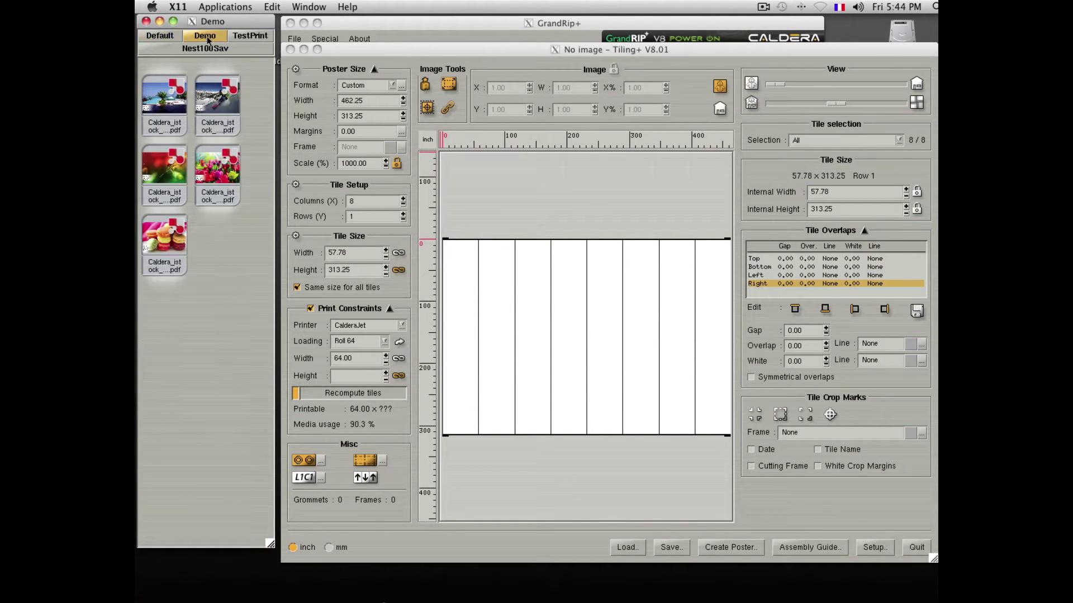
pyautogui.moveTo(168, 97); pyautogui.dragTo(522, 323)
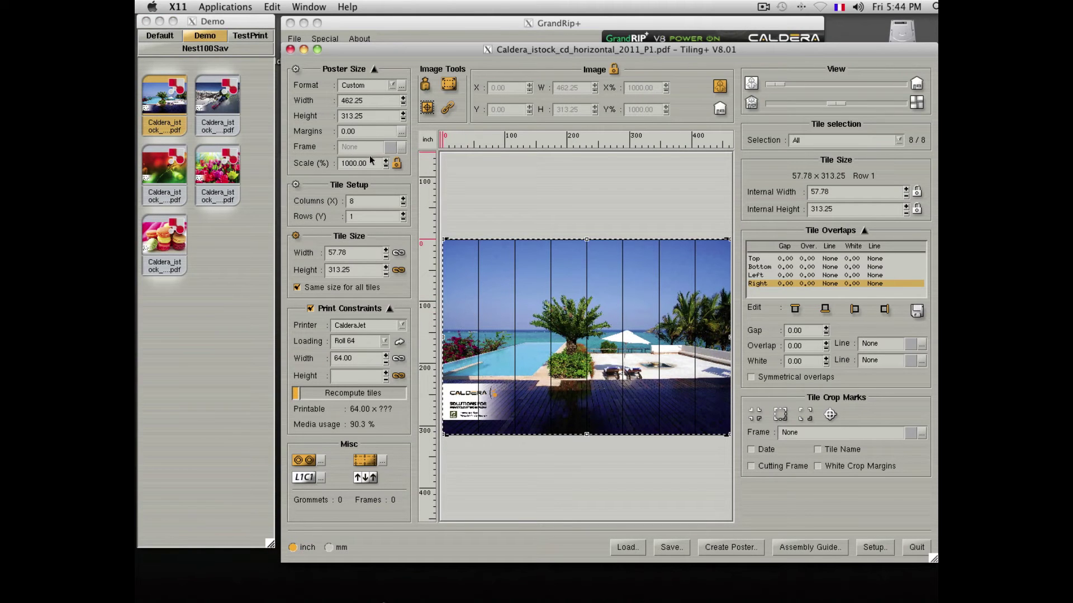
# Set the loaded media to Roll 102, after briefly trying Roll 36
pyautogui.moveTo(373, 165); pyautogui.dragTo(339, 164)
pyautogui.click(384, 342)
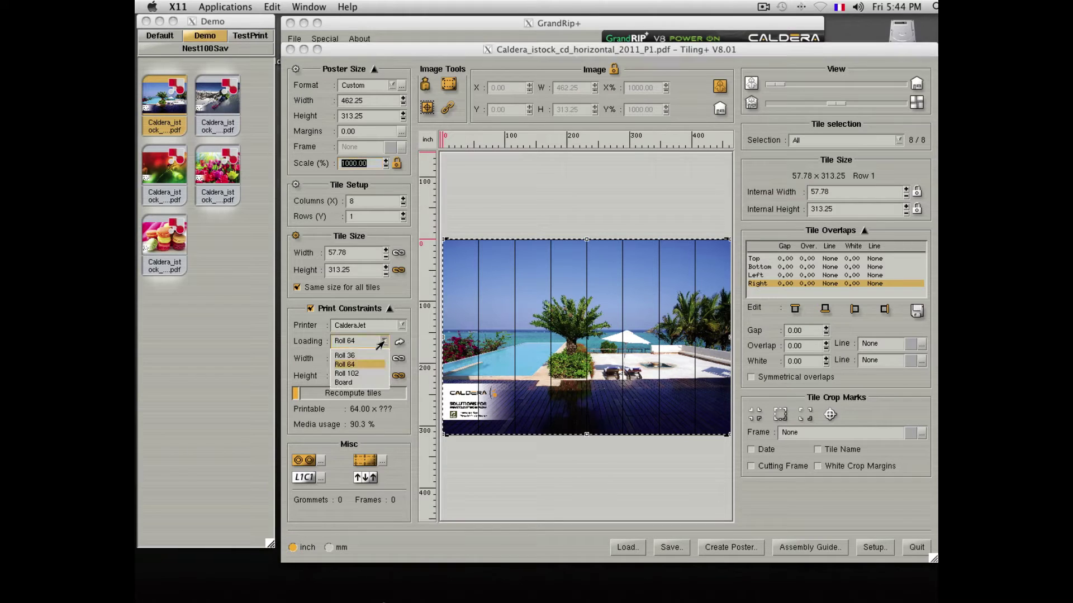
pyautogui.click(354, 376)
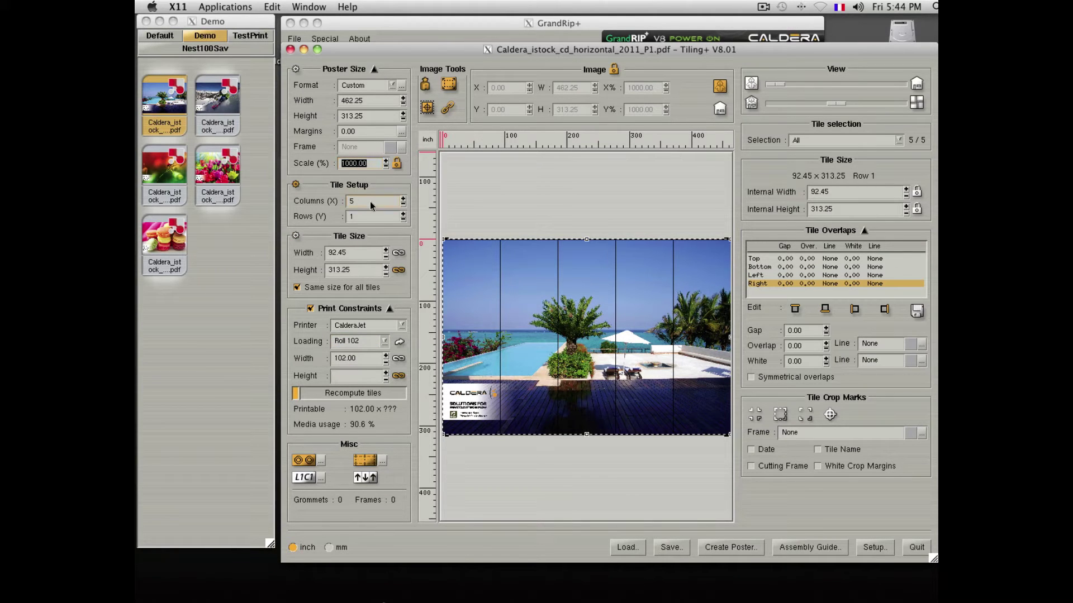
pyautogui.doubleClick(352, 203)
pyautogui.click(384, 342)
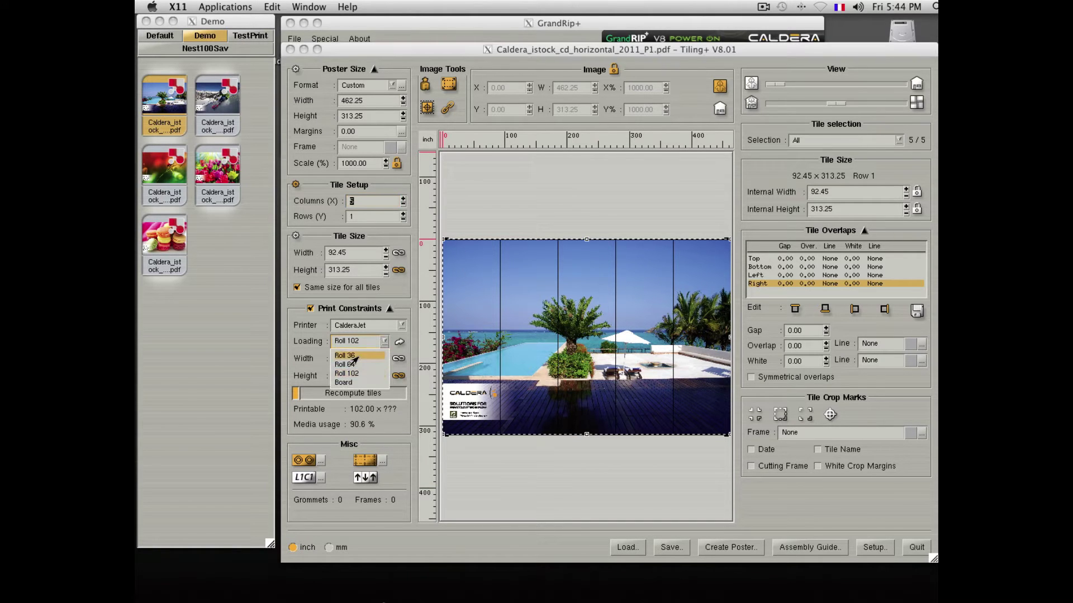
pyautogui.click(359, 359)
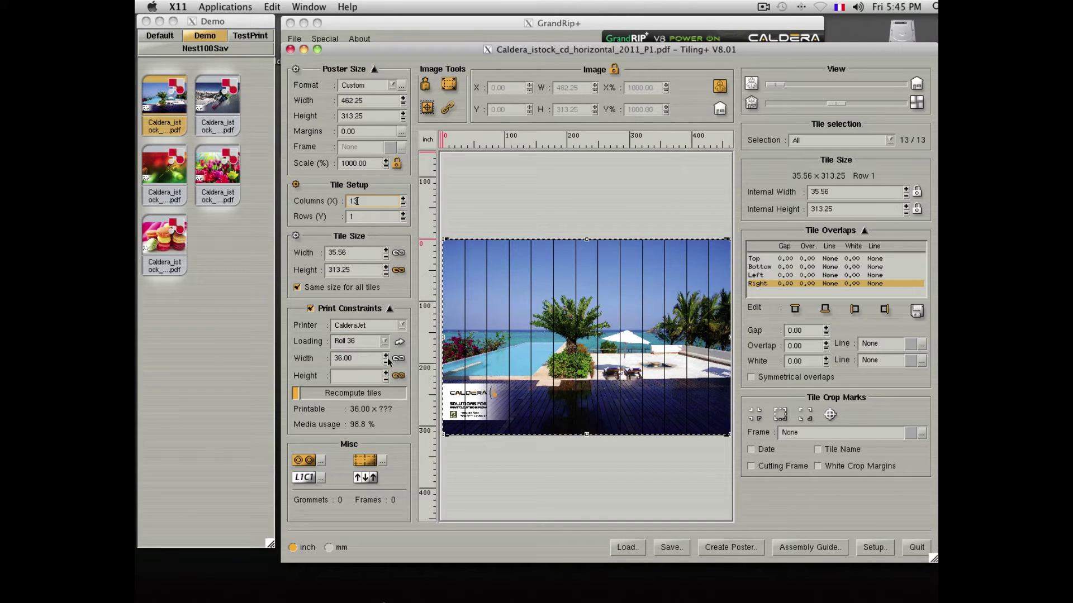
pyautogui.click(384, 342)
pyautogui.click(350, 374)
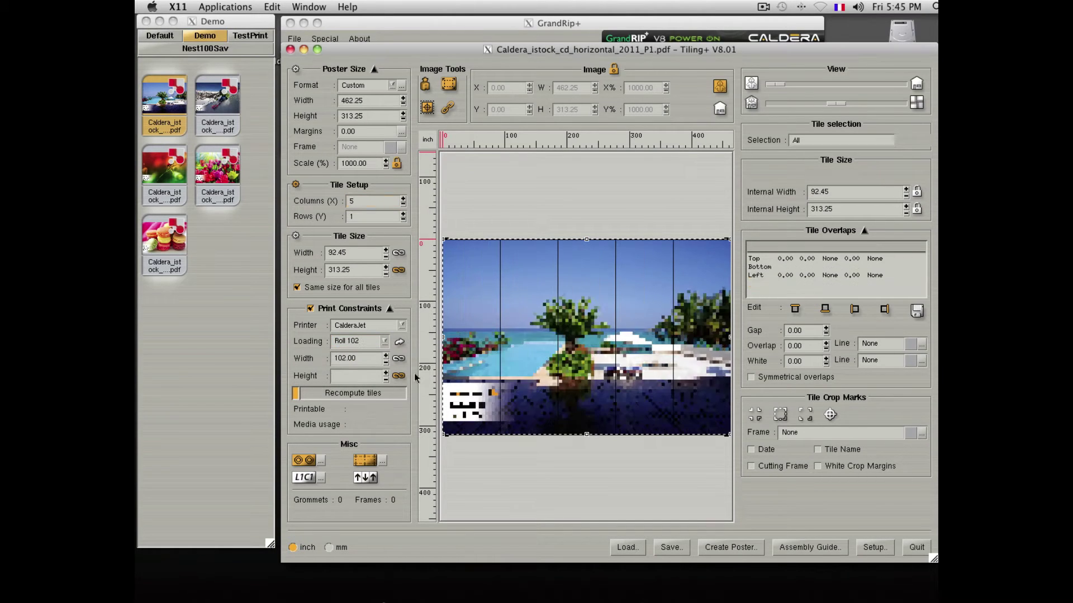
# Increase the tiling to 6 columns and confirm resetting the tiles
pyautogui.moveTo(499, 341); pyautogui.dragTo(607, 337)
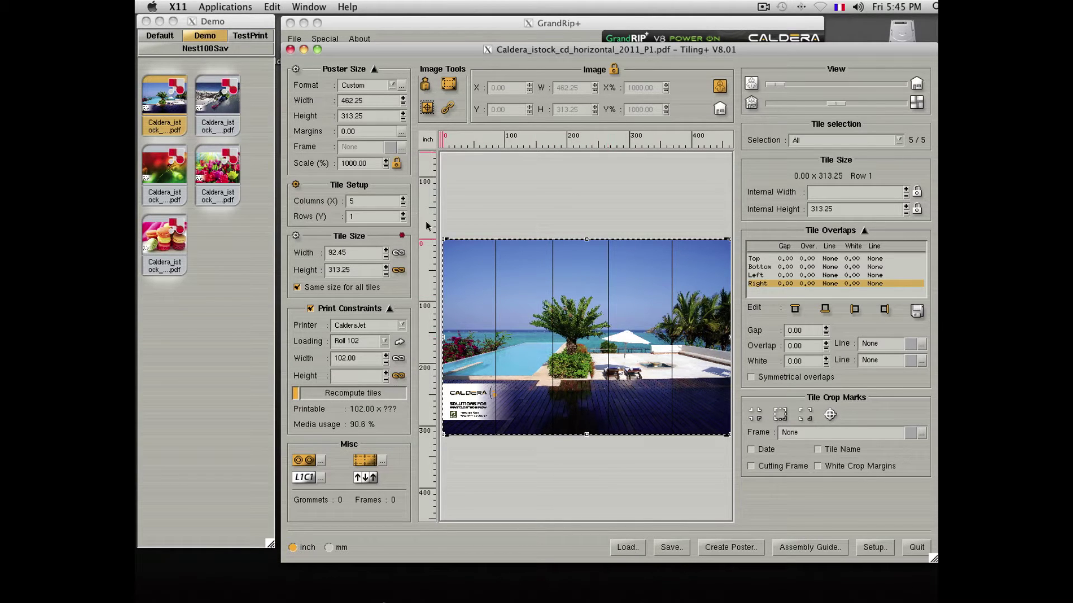
pyautogui.click(402, 200)
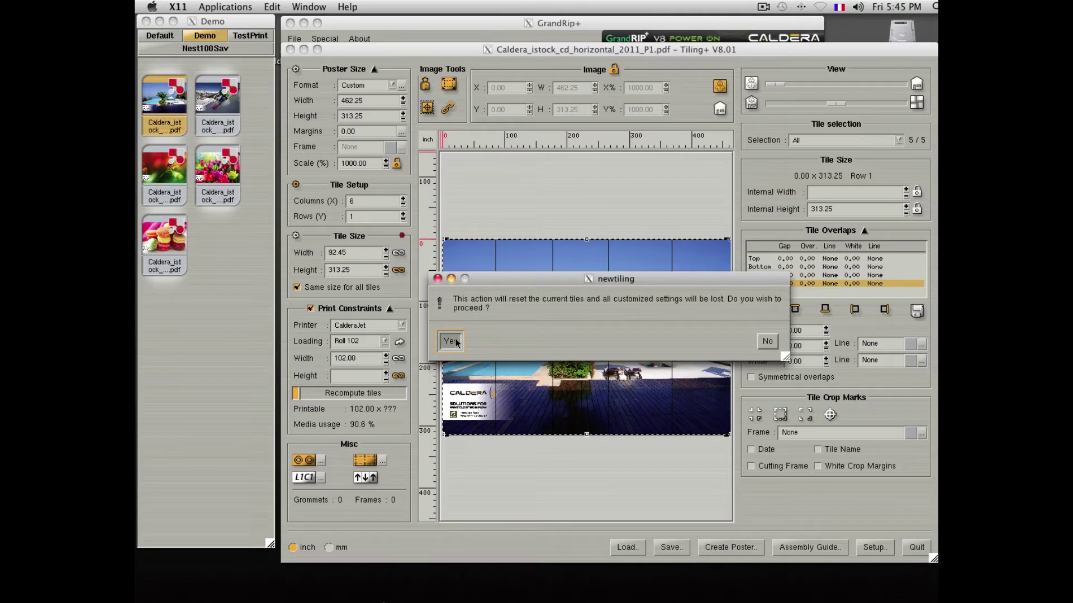
pyautogui.press('Return')
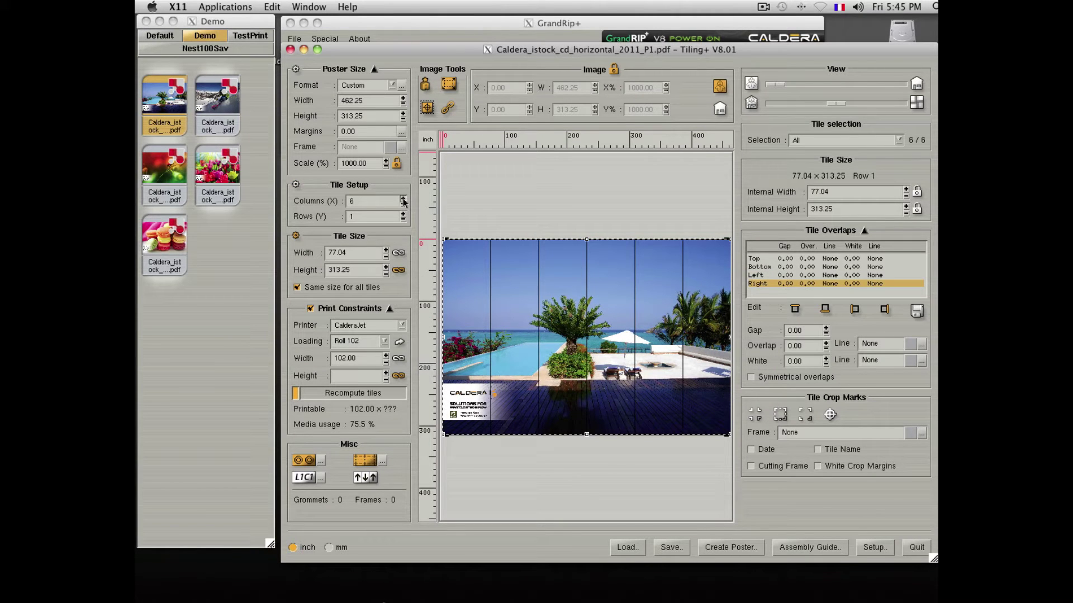
# Raise the columns to 9 and set the tile overlap to 2.00
pyautogui.click(402, 199)
pyautogui.click(402, 199)
pyautogui.click(403, 199)
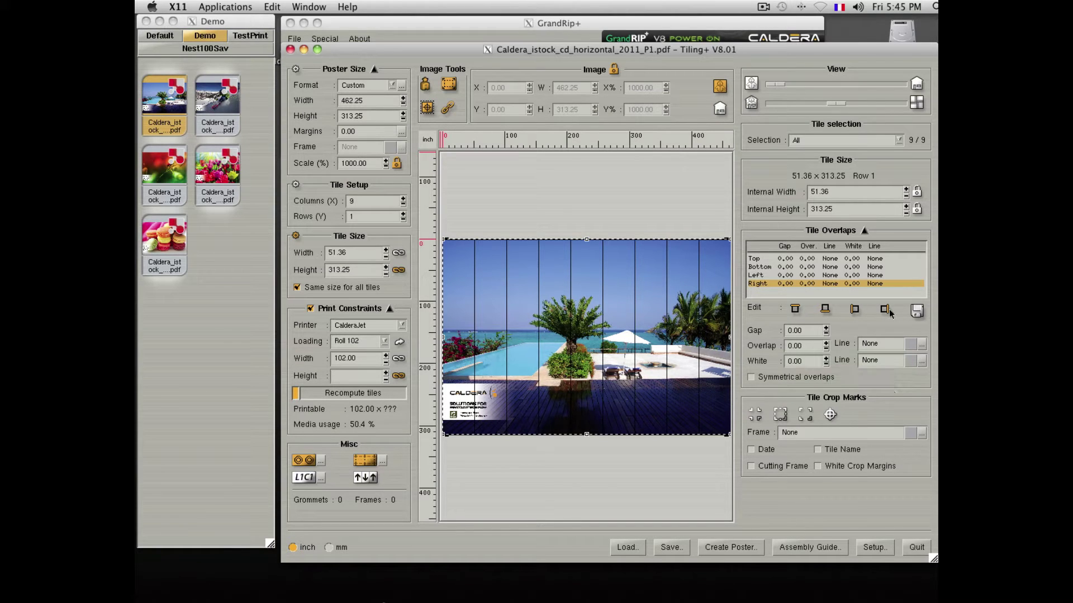
pyautogui.doubleClick(793, 348)
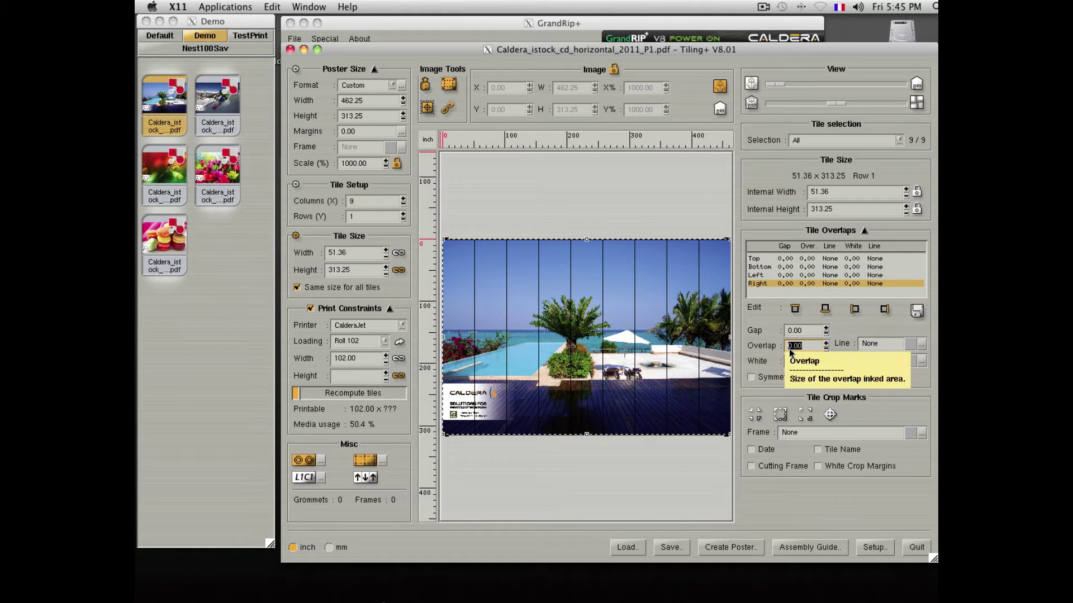
pyautogui.write('2')
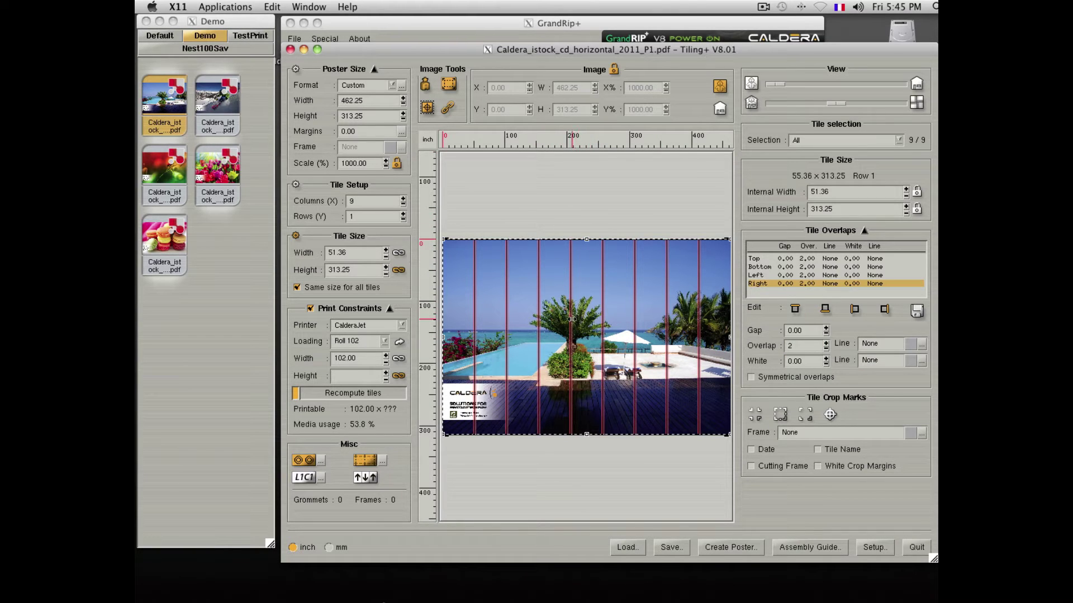
# Add 54 circular grommets of size 0.59 along the poster edges
pyautogui.click(321, 463)
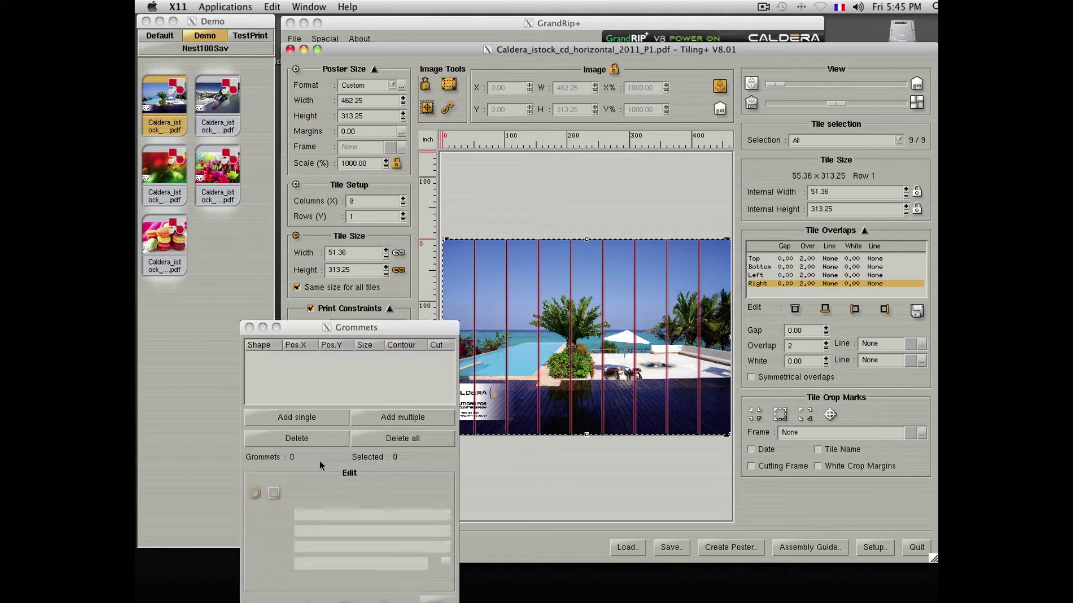
pyautogui.moveTo(307, 333); pyautogui.dragTo(272, 93)
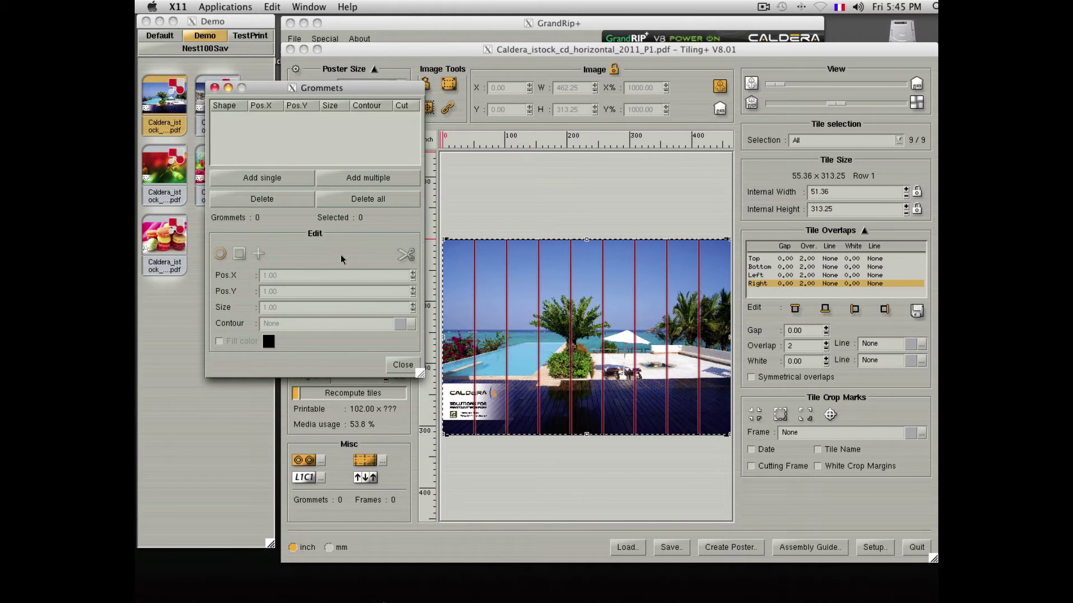
pyautogui.click(364, 177)
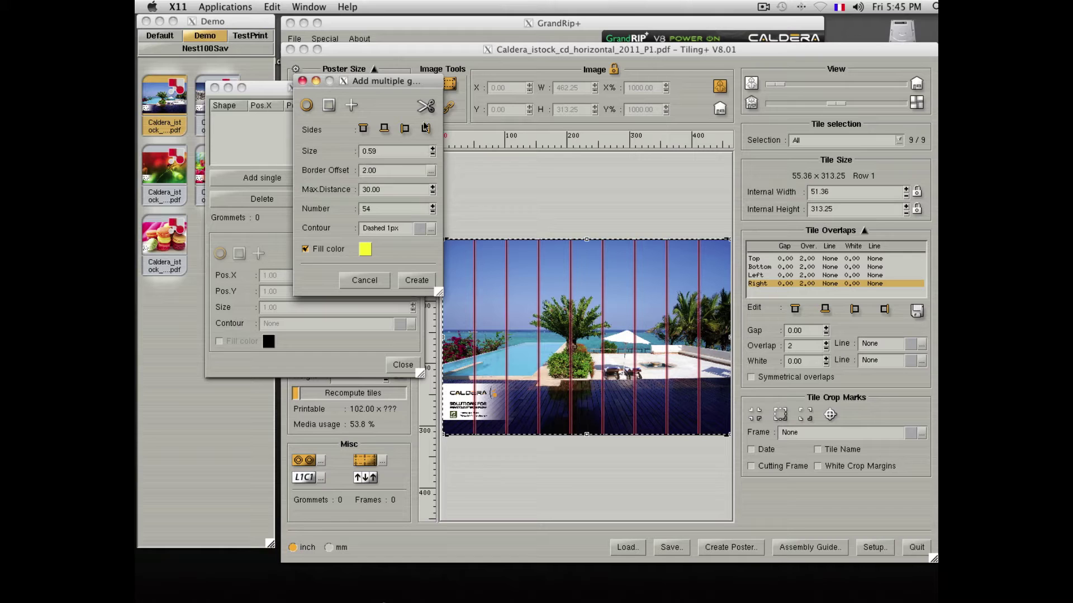
pyautogui.moveTo(400, 156); pyautogui.dragTo(360, 159)
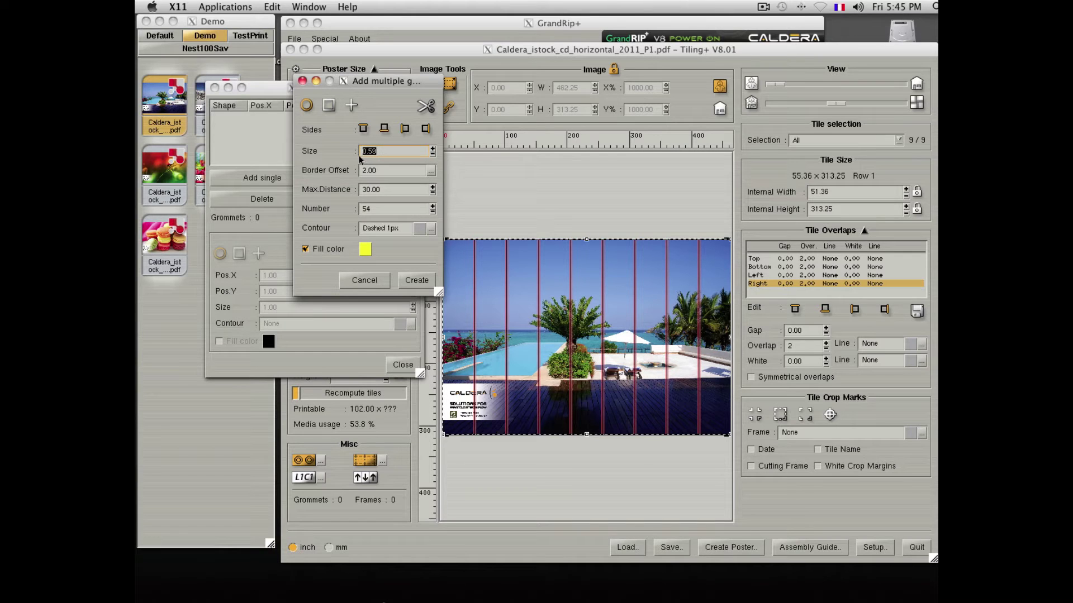
pyautogui.click(387, 211)
pyautogui.click(432, 209)
pyautogui.click(410, 279)
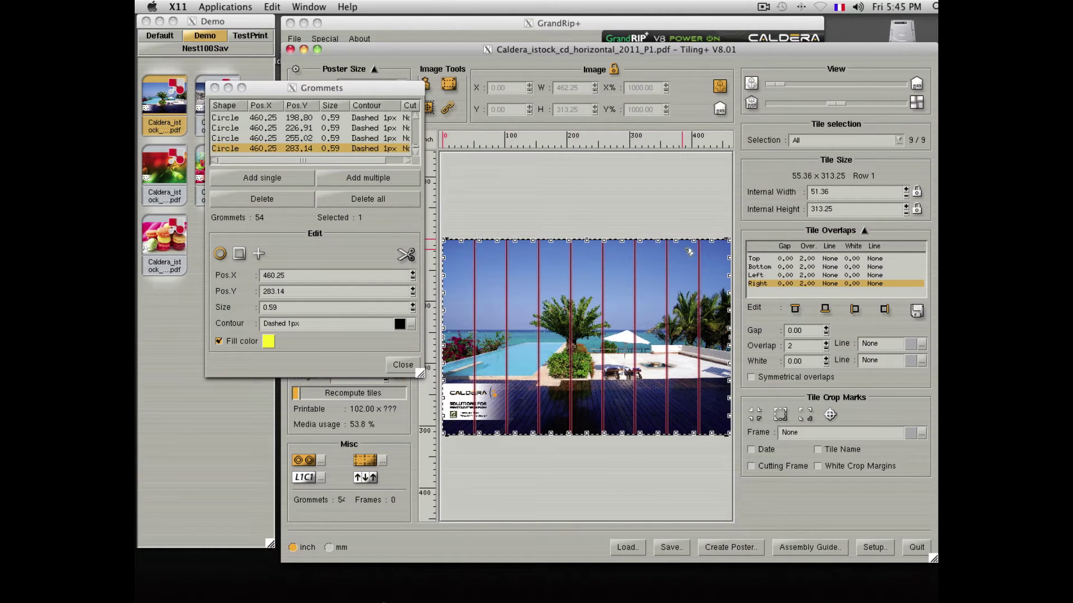
pyautogui.click(402, 366)
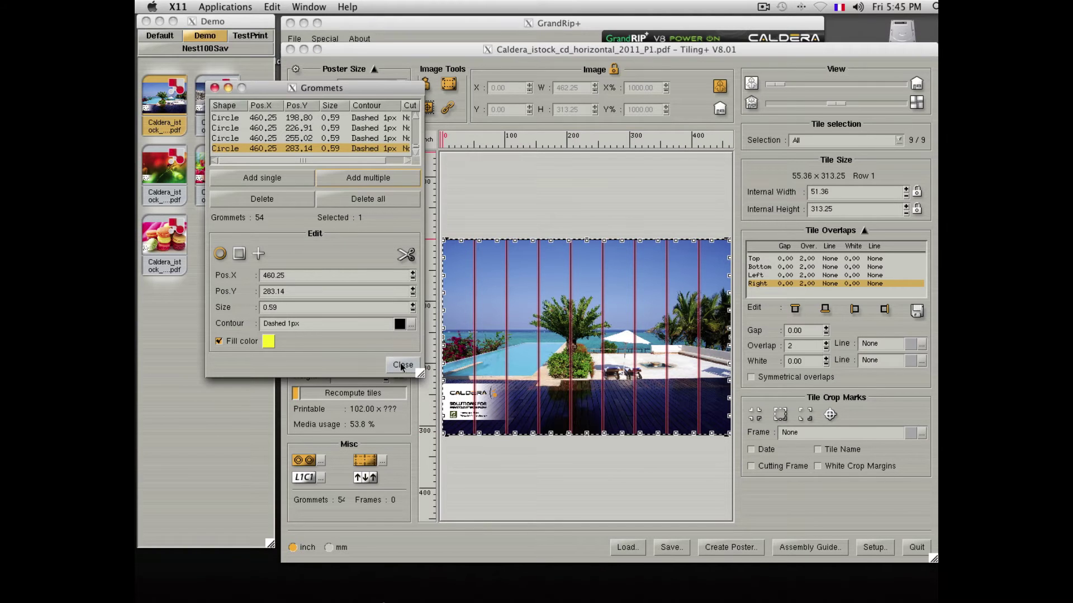
# Close the Grommets dialog and load the saved TilingSample layout
pyautogui.click(402, 366)
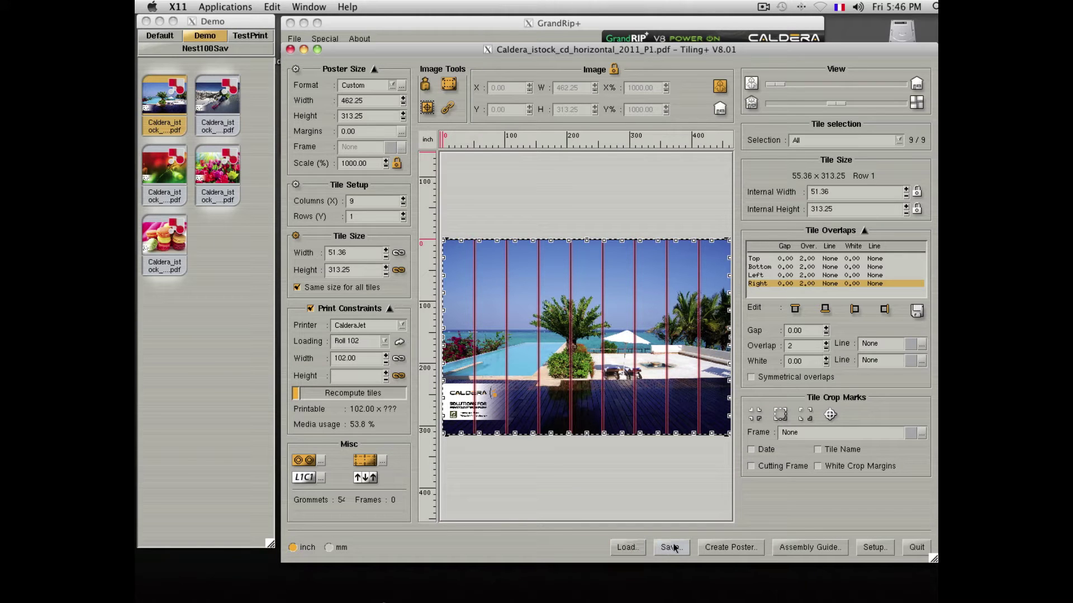
pyautogui.click(625, 547)
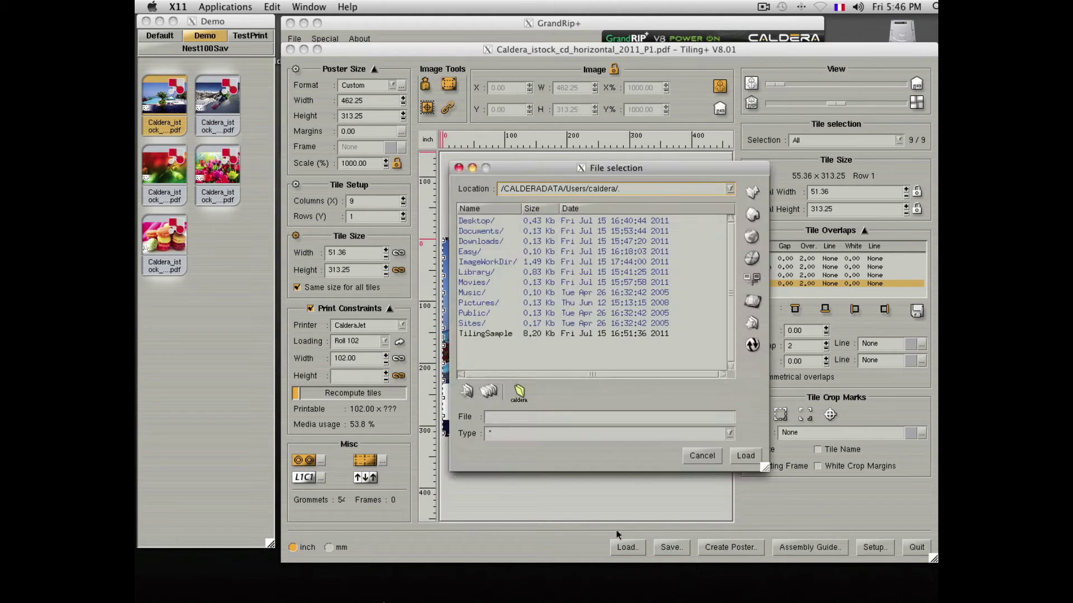
pyautogui.click(521, 335)
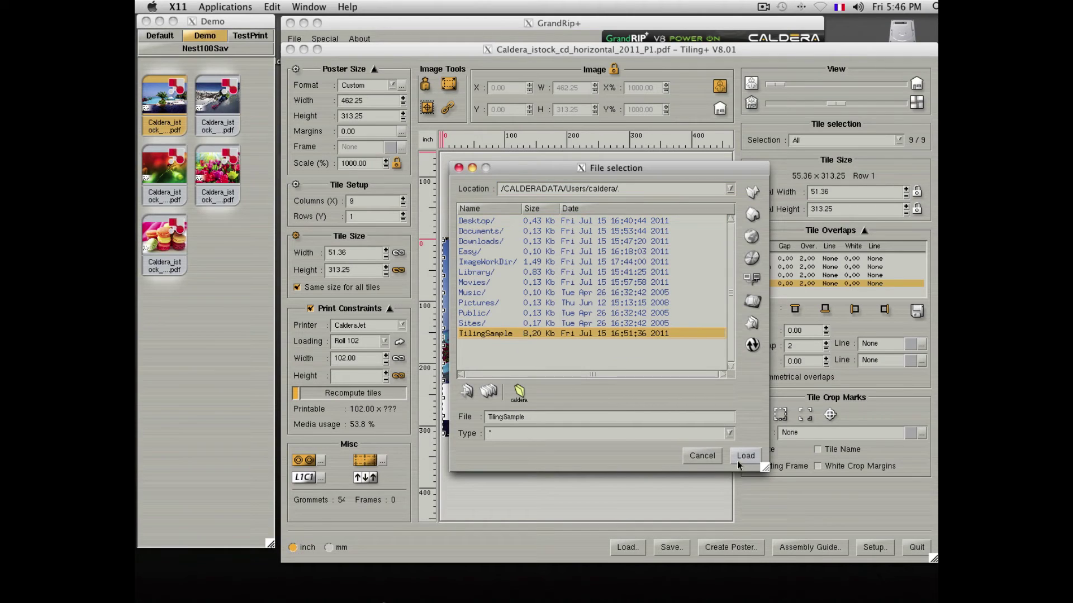
pyautogui.click(751, 456)
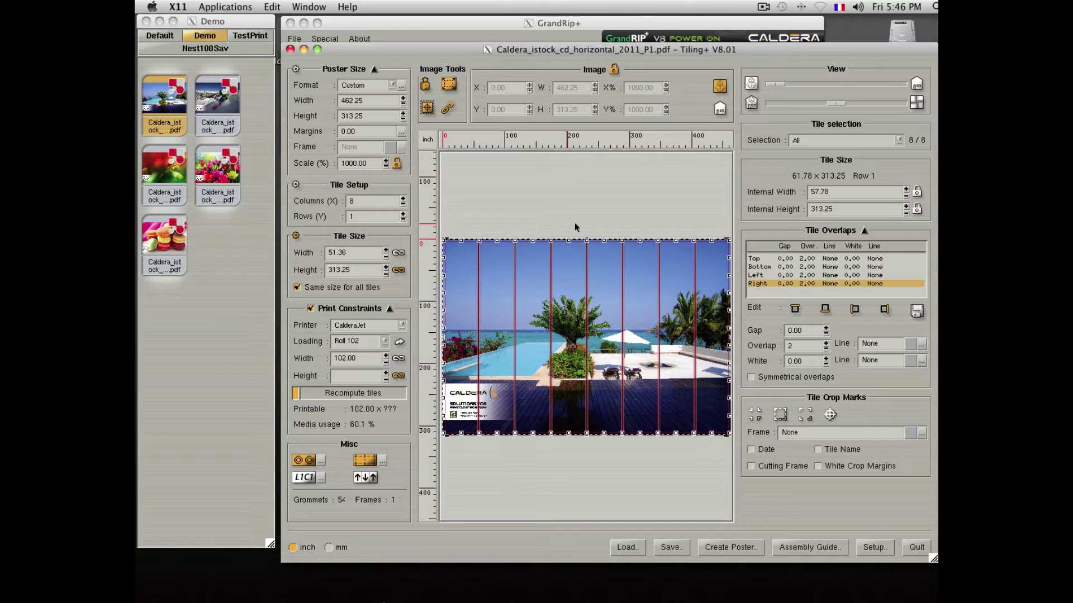
# Create the poster from all tiles and exit Tiling+
pyautogui.click(745, 546)
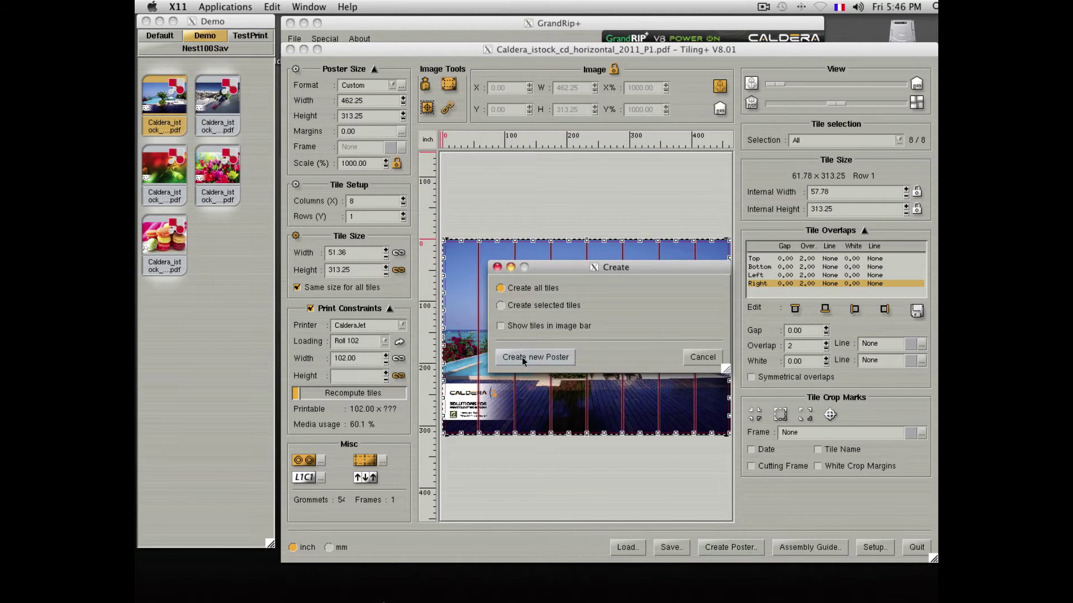
pyautogui.click(523, 360)
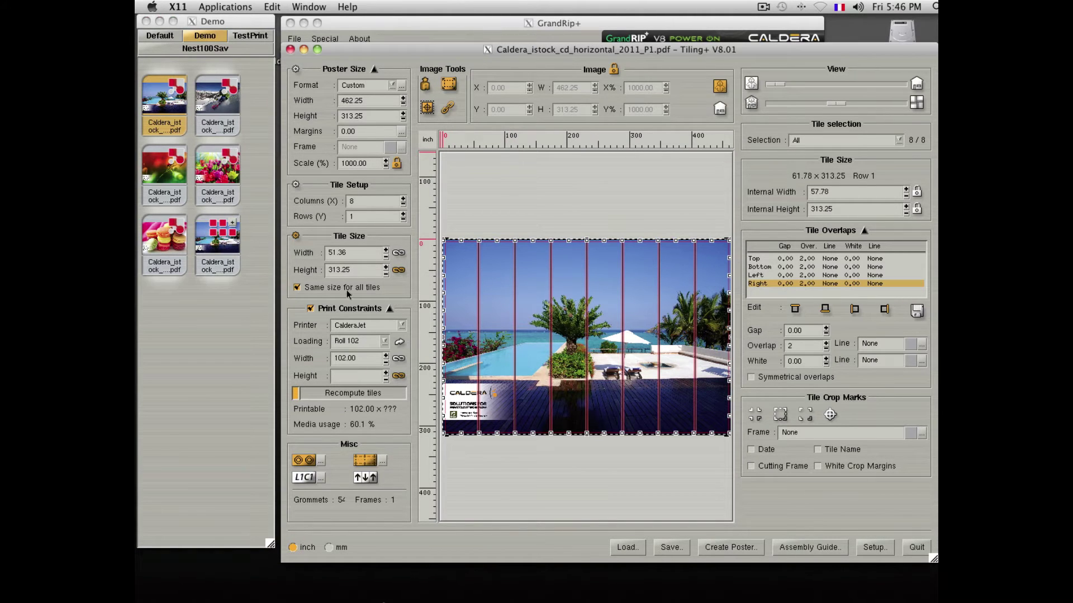
pyautogui.click(916, 547)
# Send the new poster PDF to CalderaJet and print all 8 tiles on Self Adhesive Vinyl
pyautogui.click(216, 240)
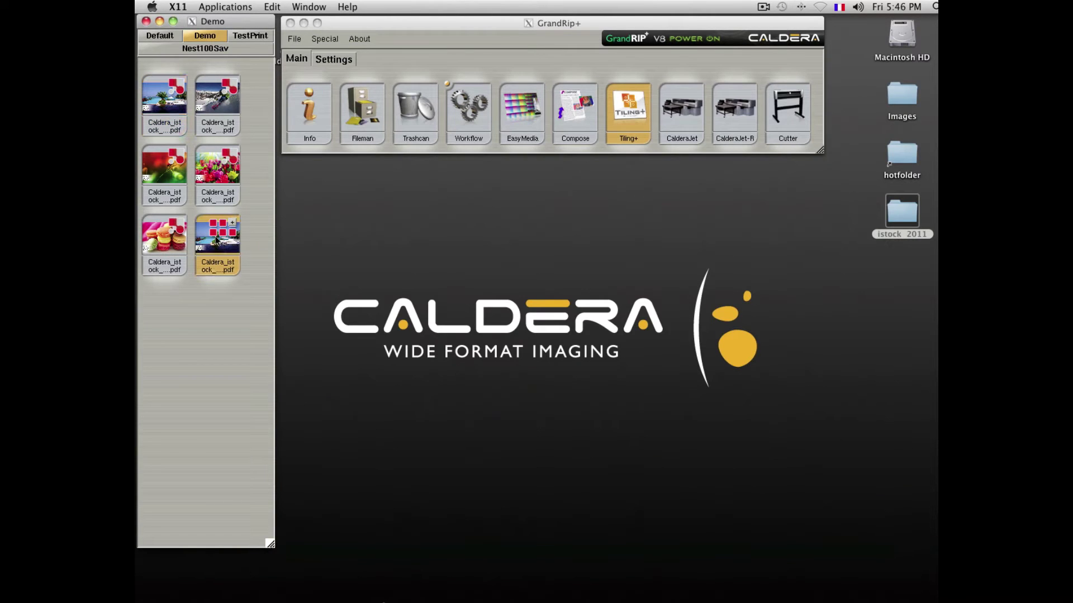
pyautogui.moveTo(217, 240); pyautogui.dragTo(684, 106)
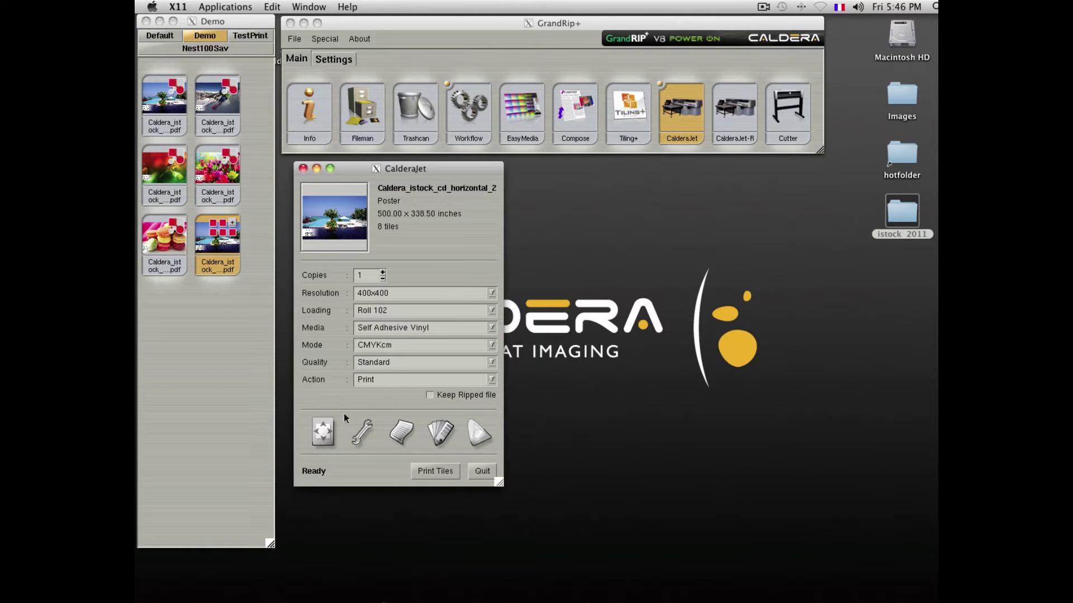
pyautogui.click(437, 472)
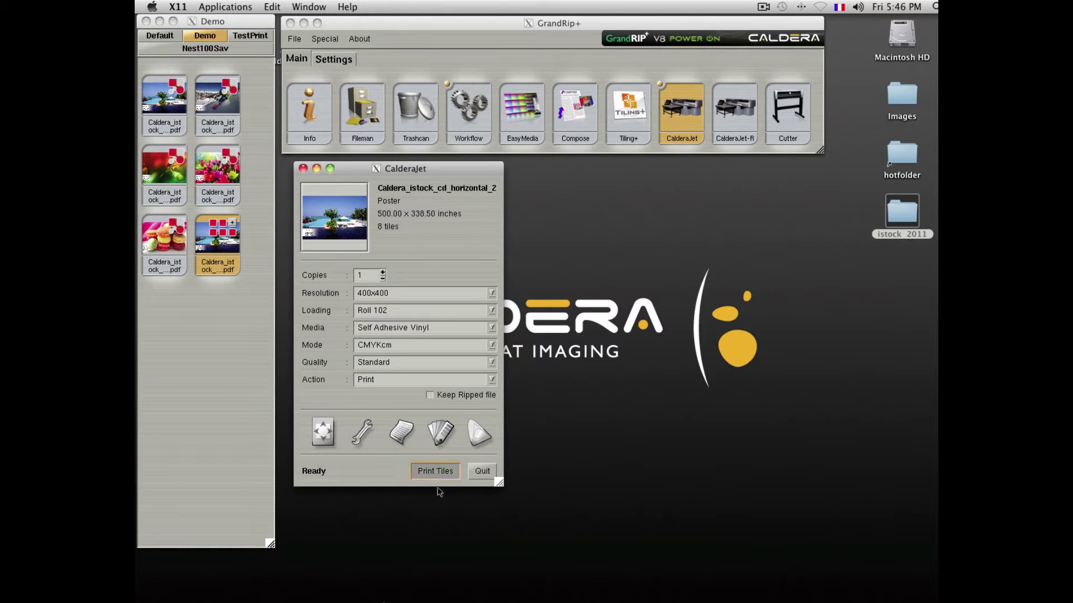
# Review the tile layouts up to tile 5 in Page Setup, then quit CalderaJet
pyautogui.click(317, 435)
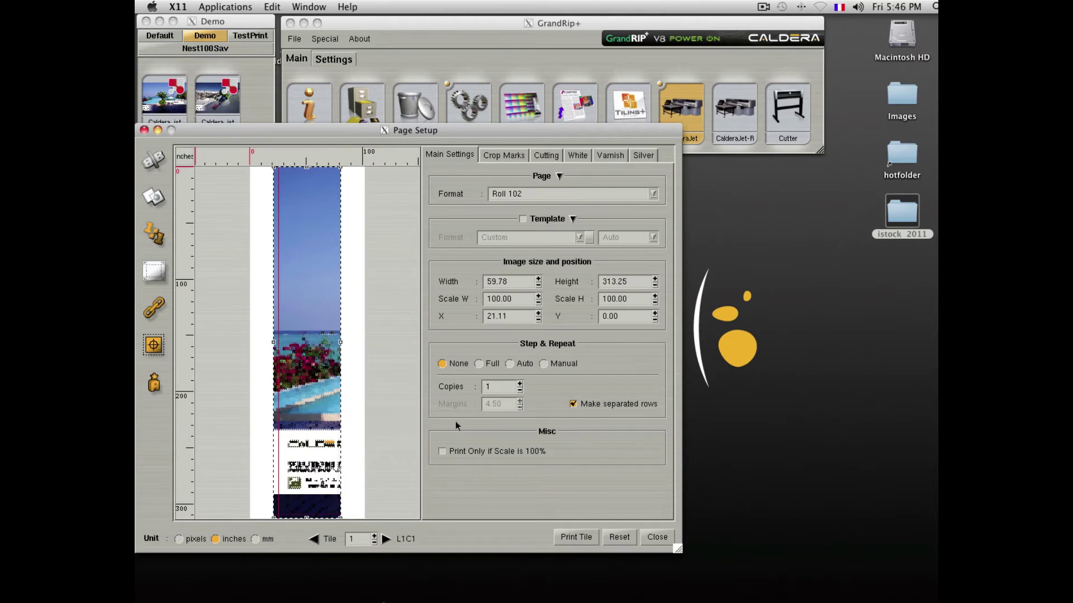
pyautogui.click(388, 539)
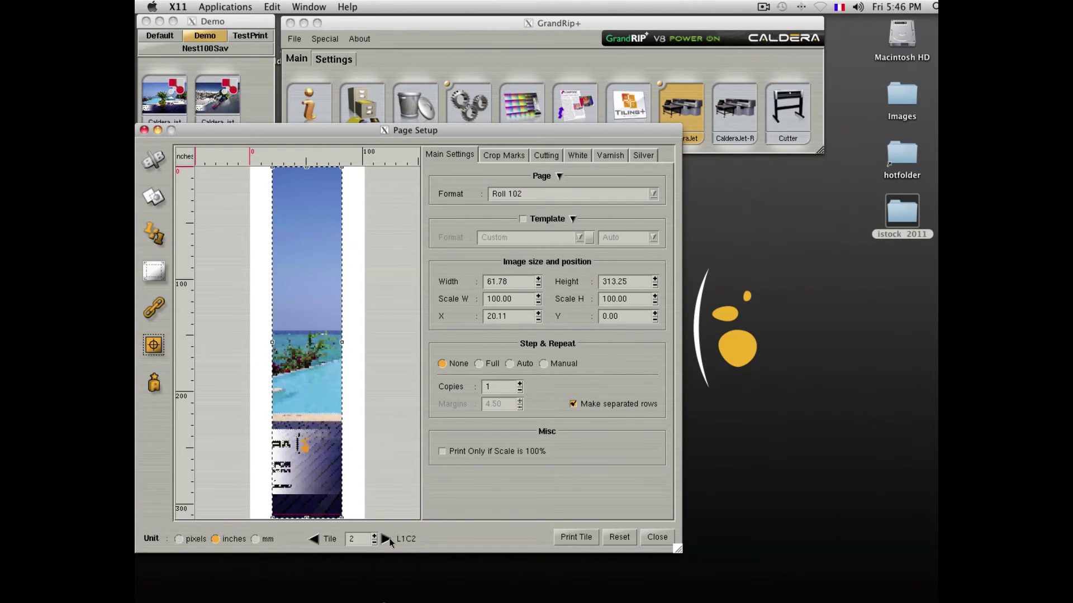
pyautogui.click(388, 539)
pyautogui.click(388, 539)
pyautogui.click(387, 538)
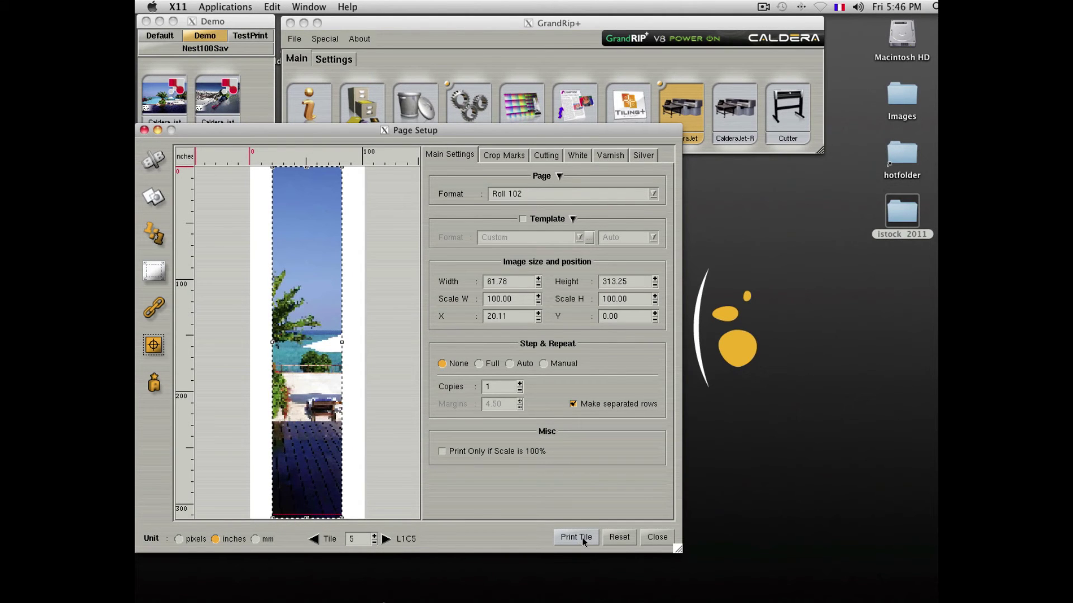
pyautogui.click(658, 536)
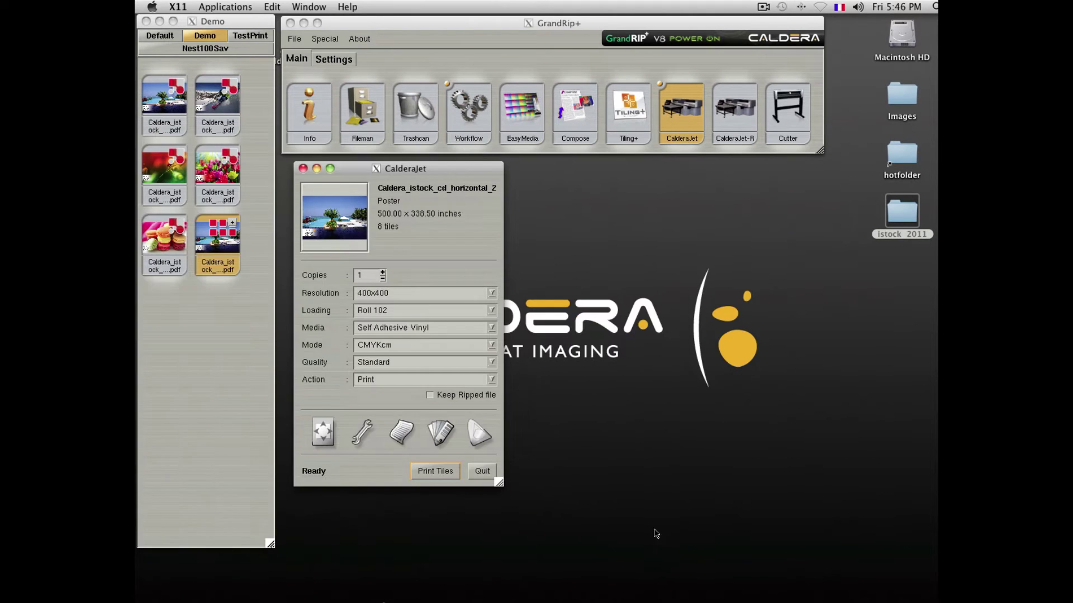
pyautogui.click(482, 471)
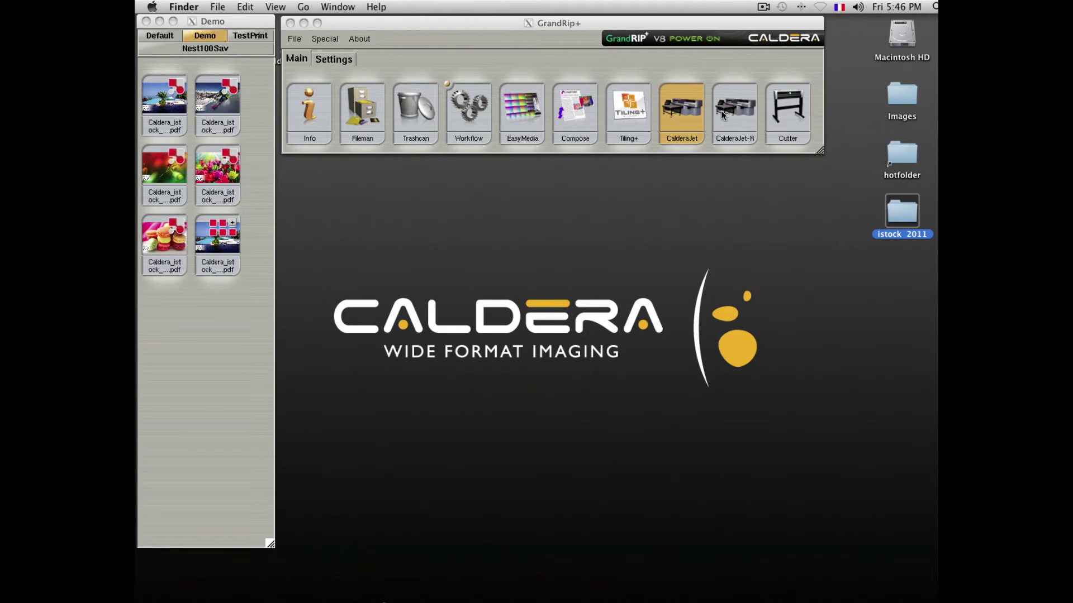
# Switch the file bin from Demo to the empty Nest100Sav list and focus the desktop
pyautogui.click(780, 236)
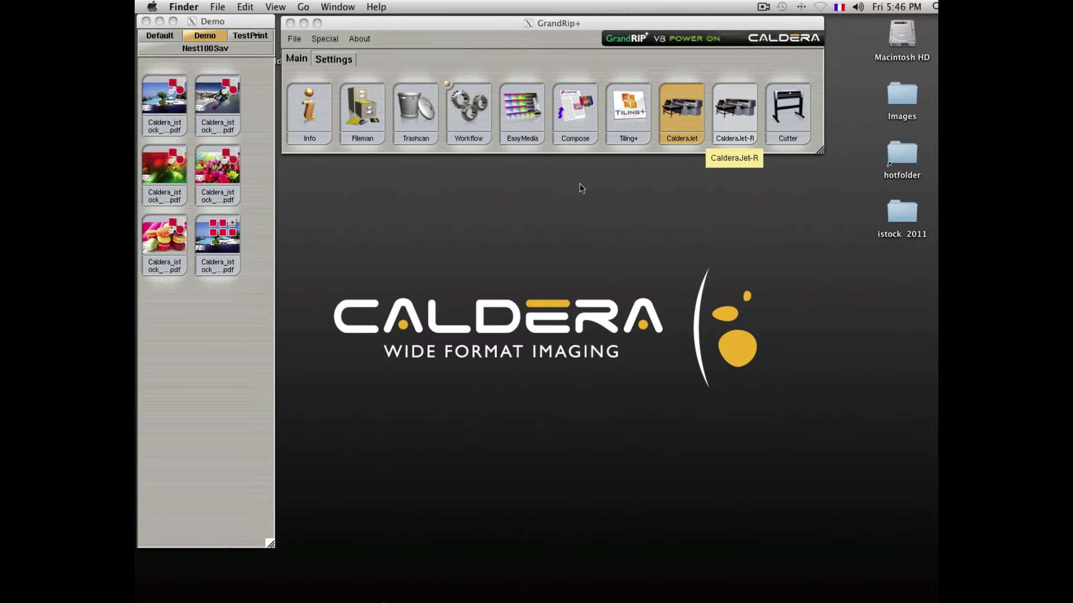
pyautogui.click(253, 35)
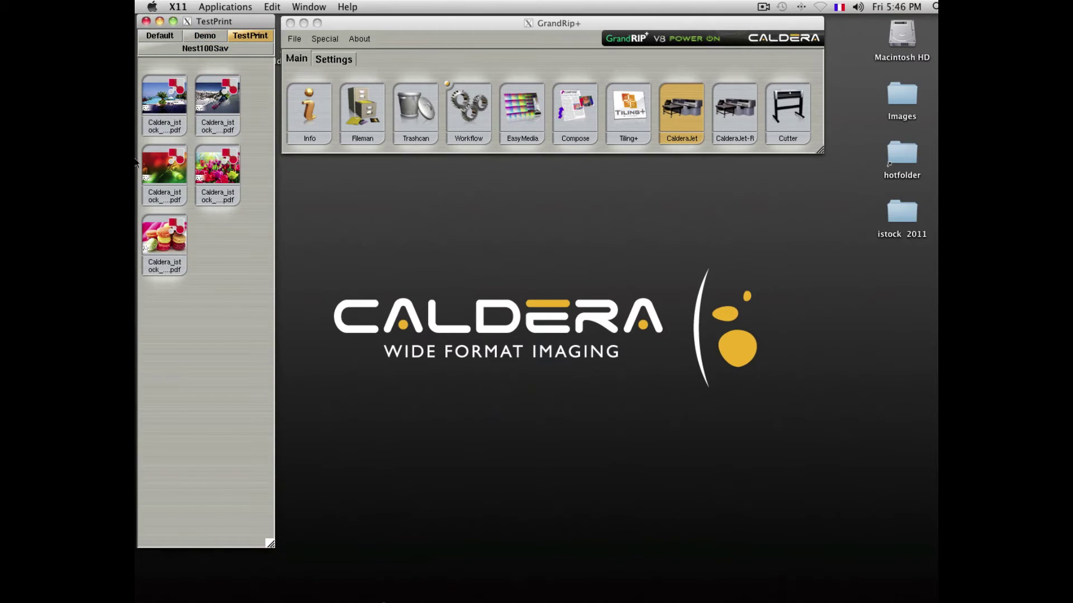
pyautogui.click(218, 48)
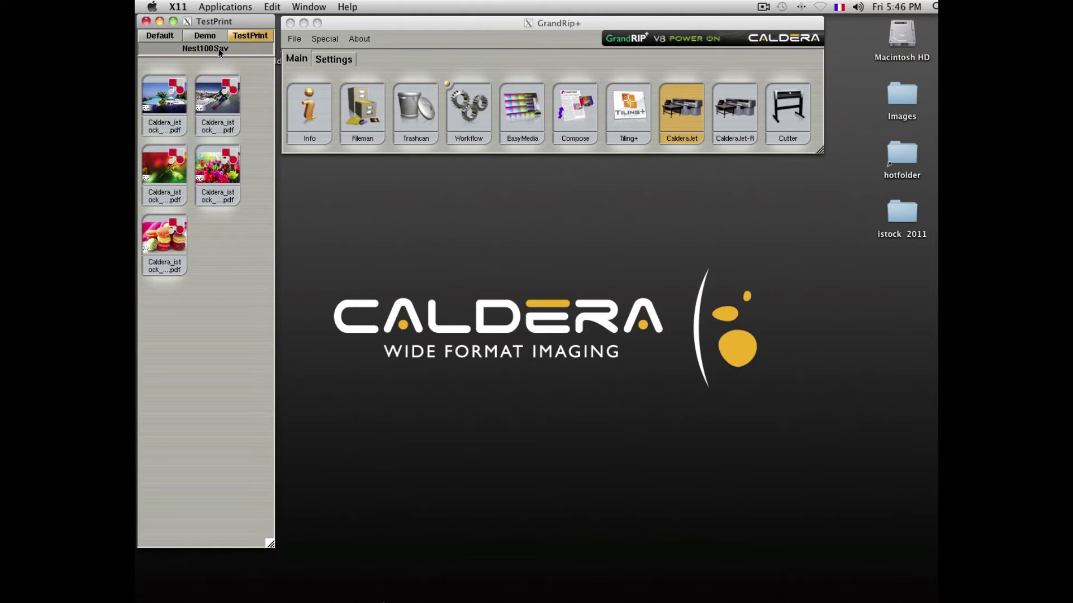
pyautogui.click(620, 149)
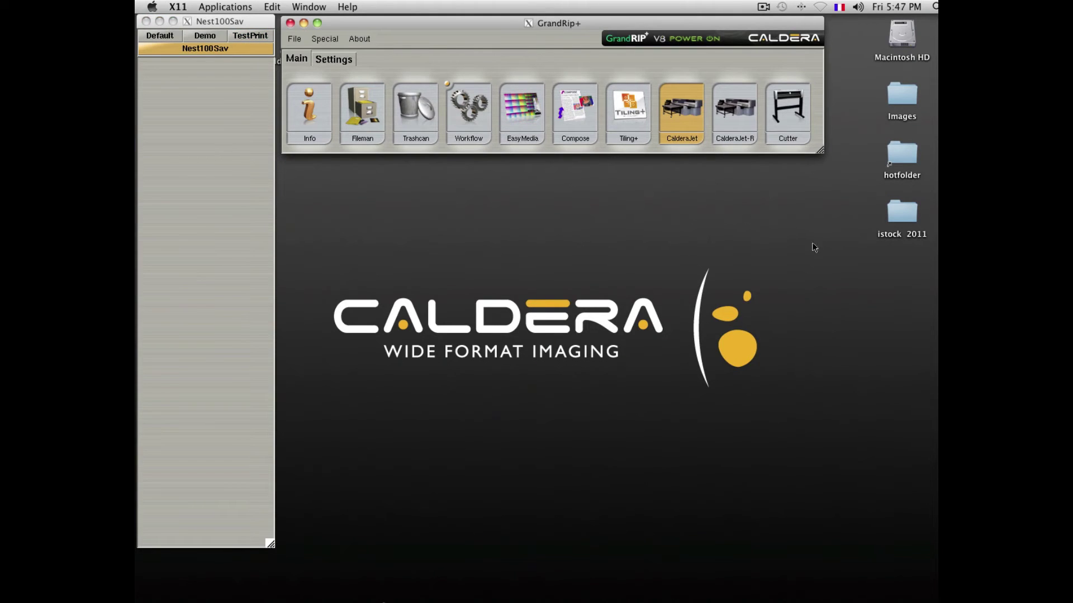
pyautogui.click(165, 63)
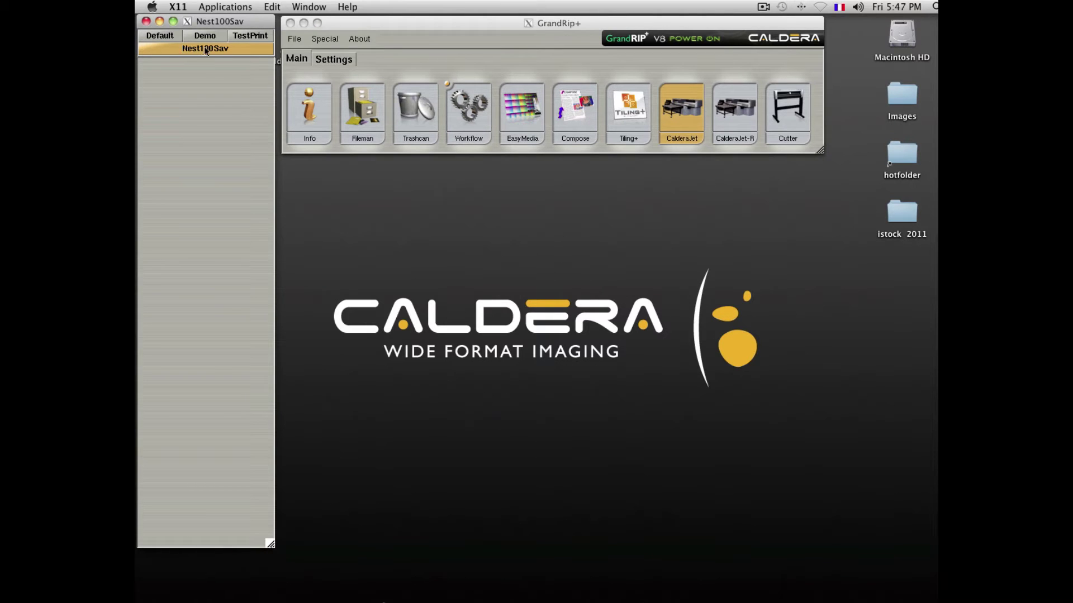
pyautogui.click(578, 142)
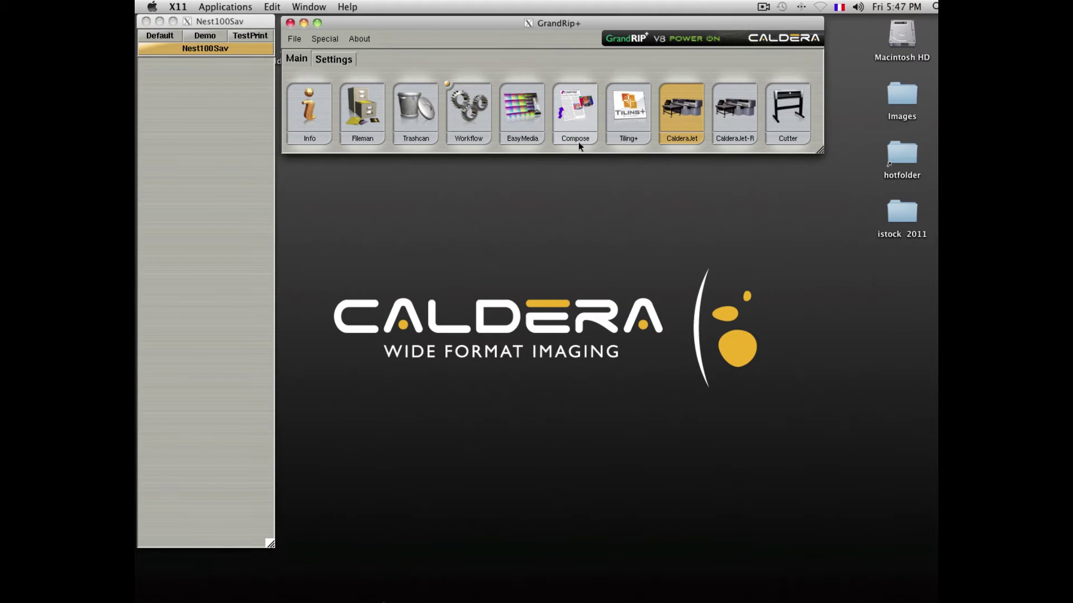
pyautogui.click(803, 227)
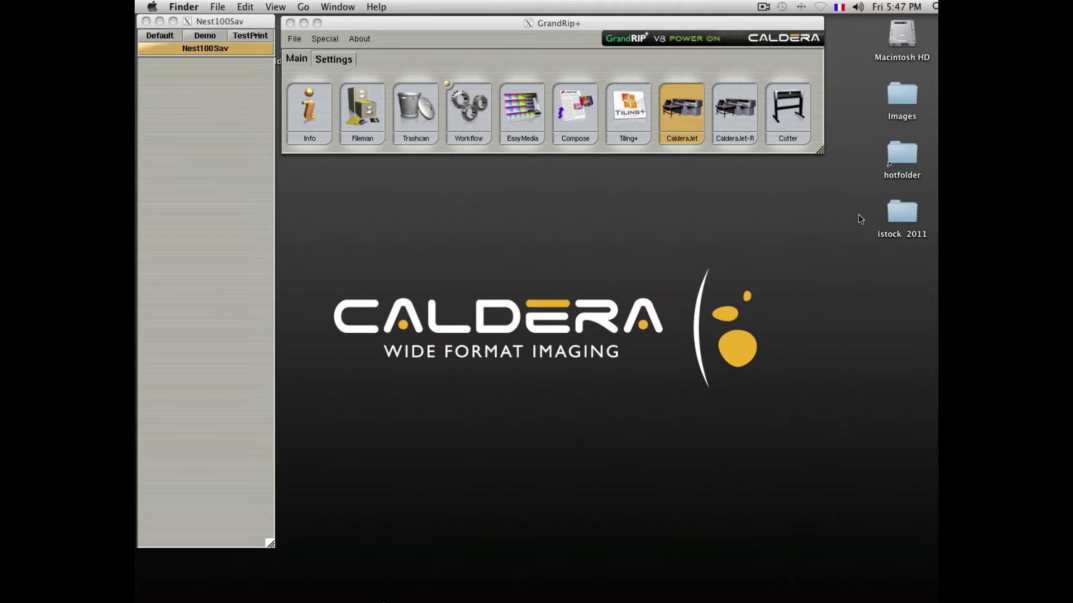
# Copy the seven Images test files into hotfolder/Nest100Sav, then close both Finder windows
pyautogui.doubleClick(902, 154)
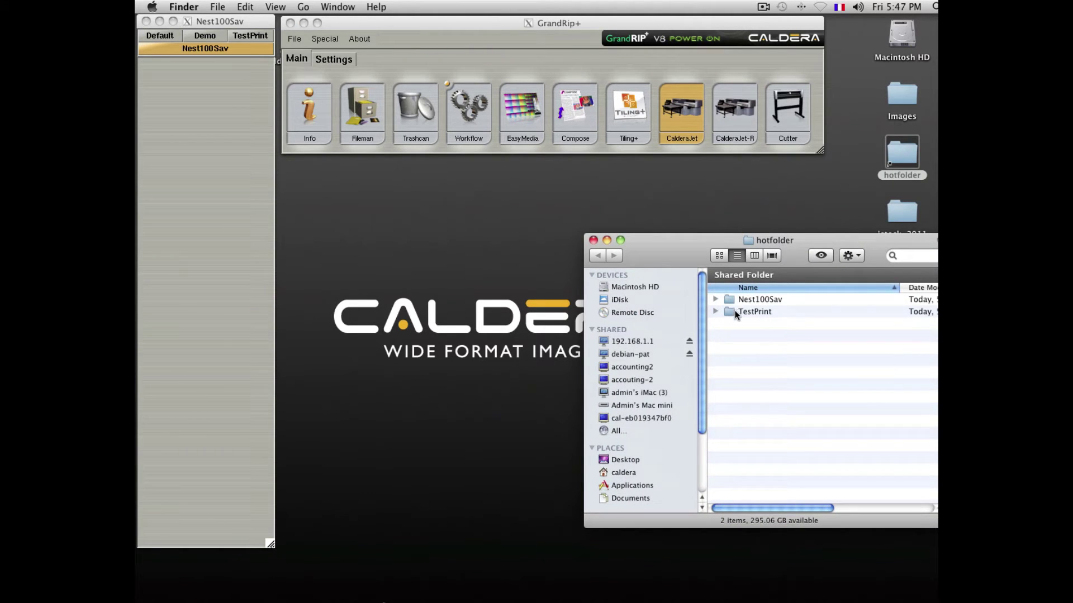
pyautogui.doubleClick(735, 300)
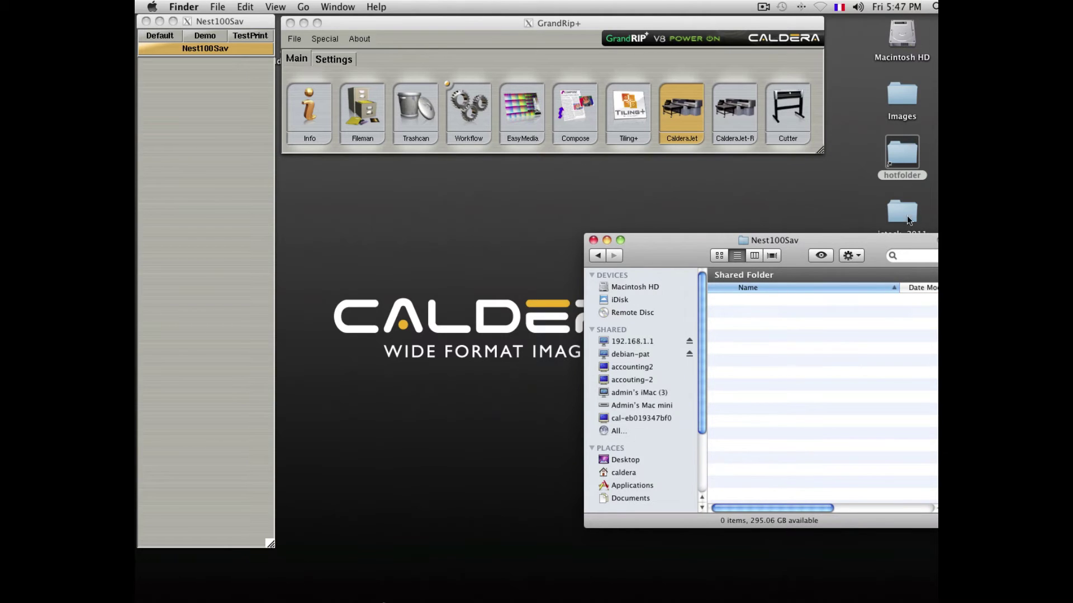
pyautogui.doubleClick(899, 106)
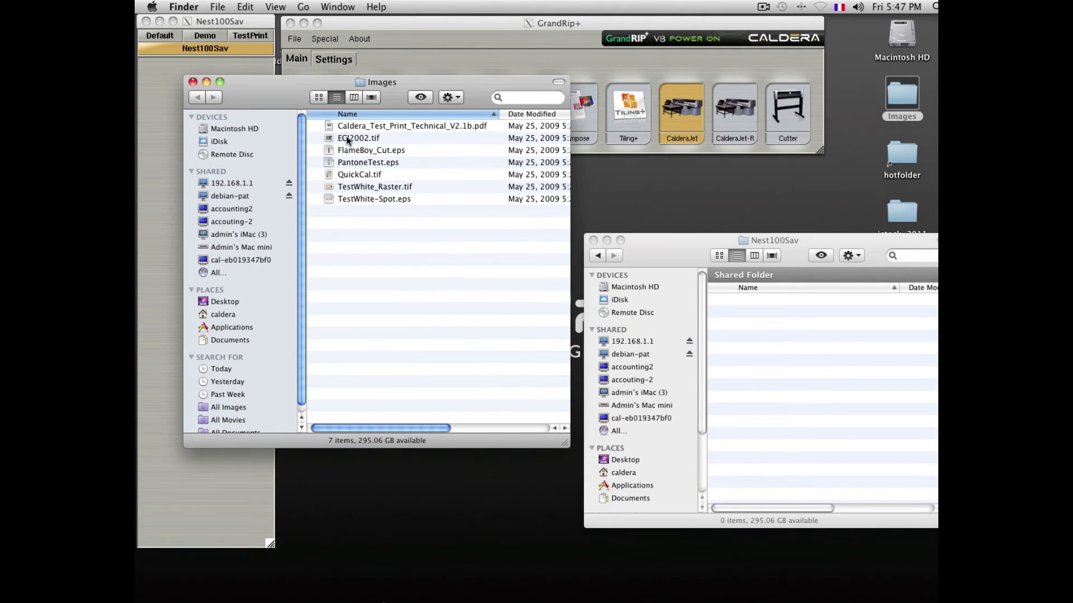
pyautogui.click(349, 126)
pyautogui.keyDown('shift'); pyautogui.click(349, 198); pyautogui.keyUp('shift')
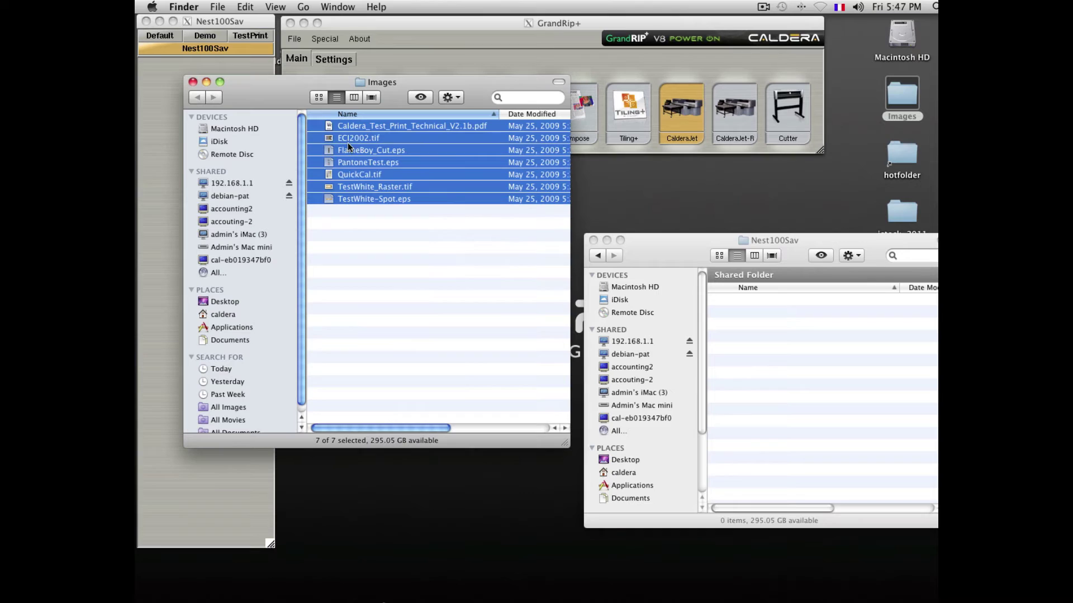
pyautogui.moveTo(347, 139); pyautogui.dragTo(786, 356)
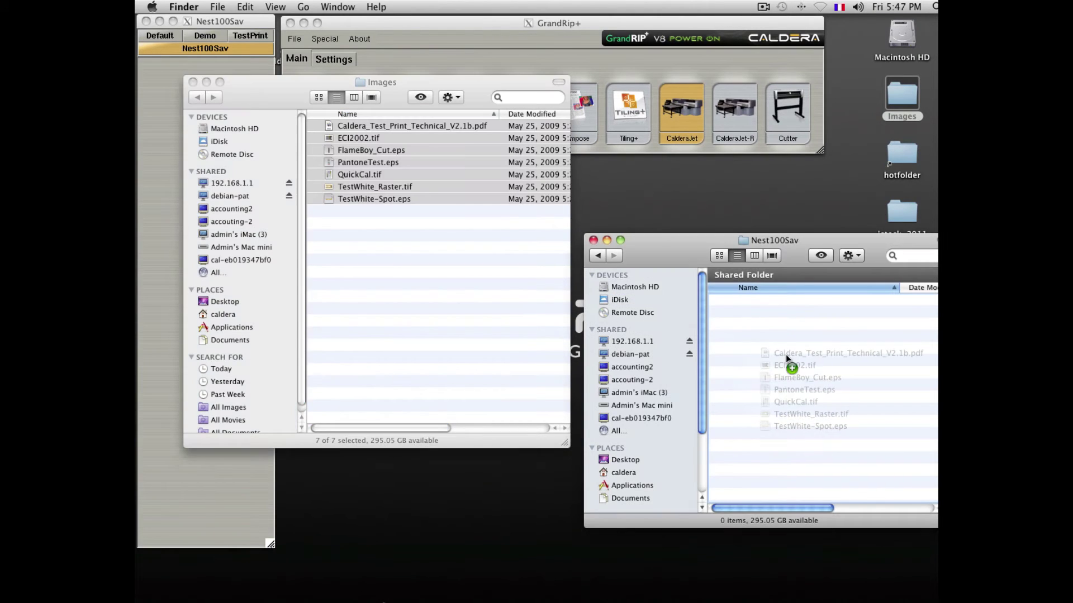
pyautogui.click(593, 240)
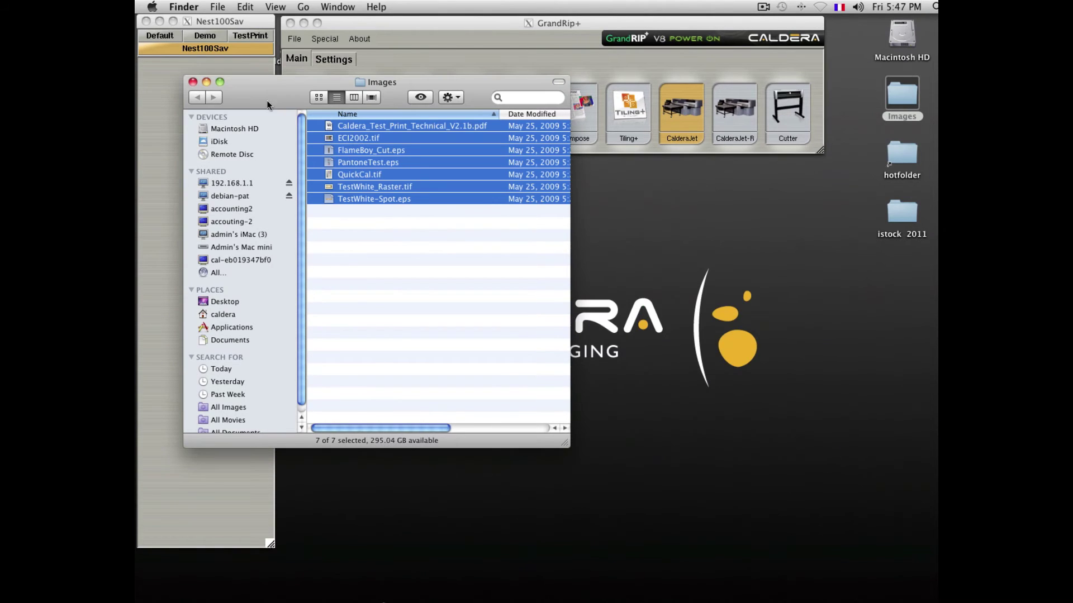
pyautogui.click(193, 82)
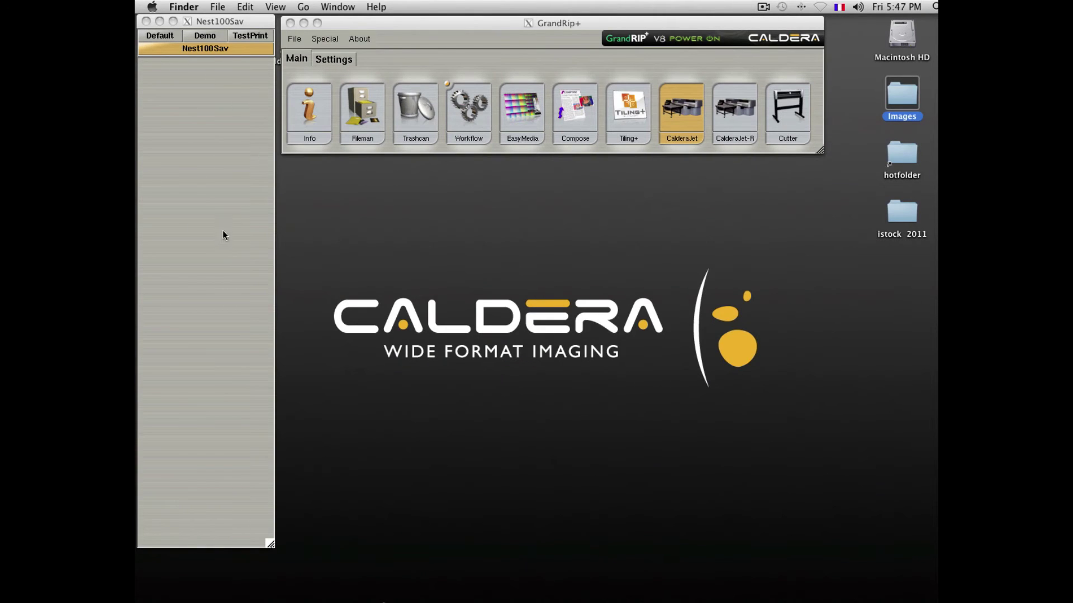
# Open the Print Spooler from the GrandRIP+ applications list and bring it to the front
pyautogui.click(420, 235)
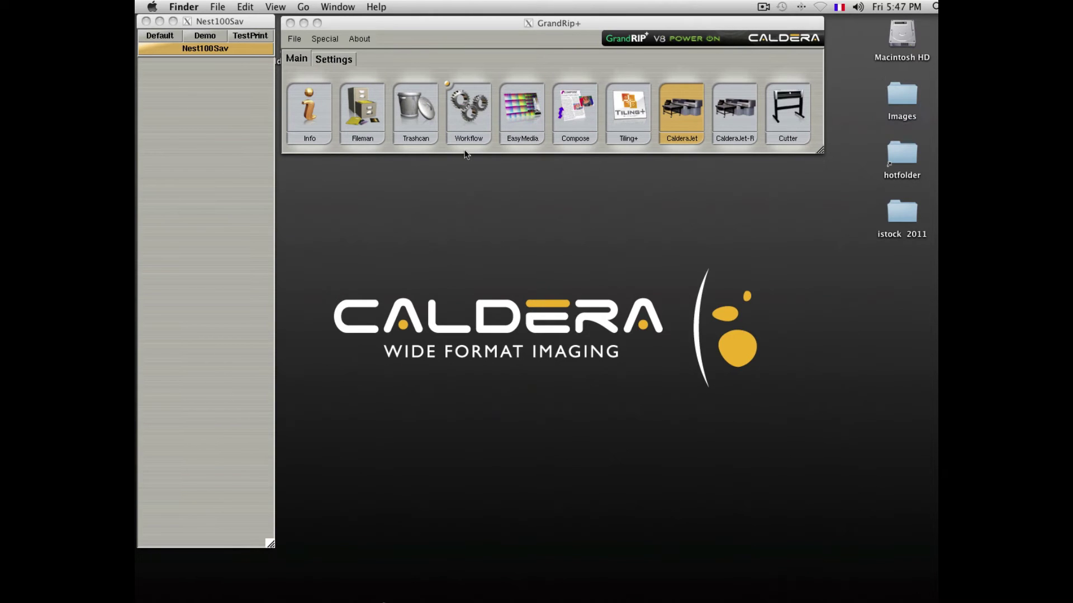
pyautogui.rightClick(481, 127)
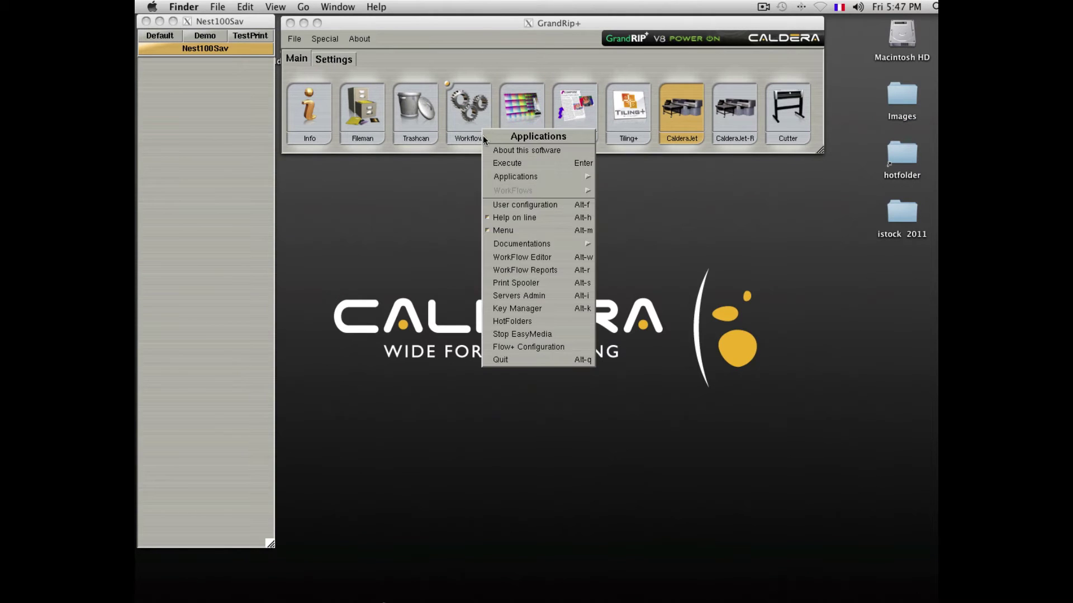
pyautogui.click(519, 283)
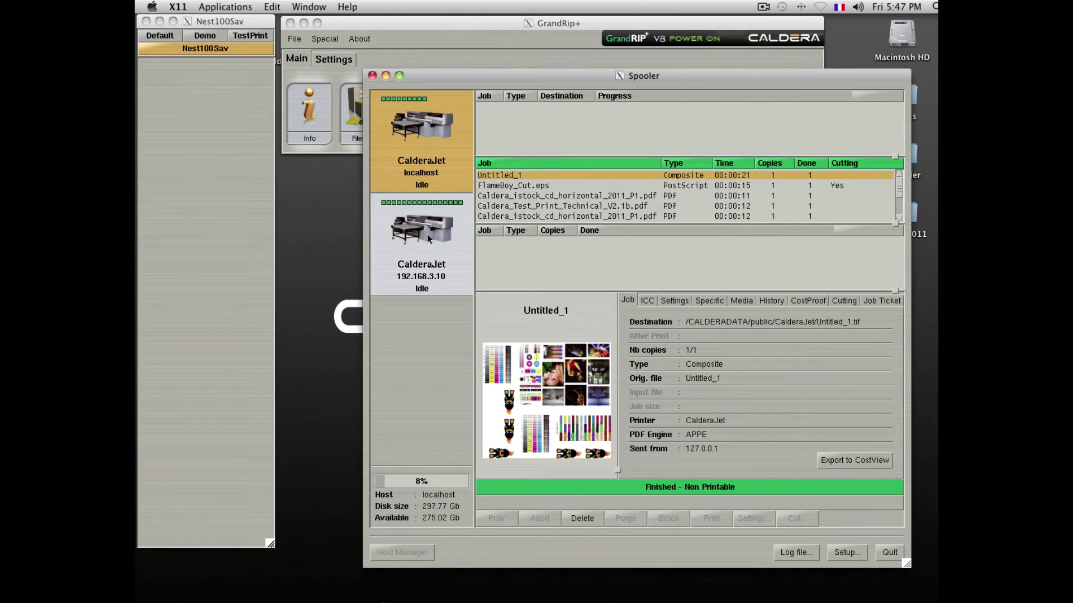
pyautogui.click(422, 47)
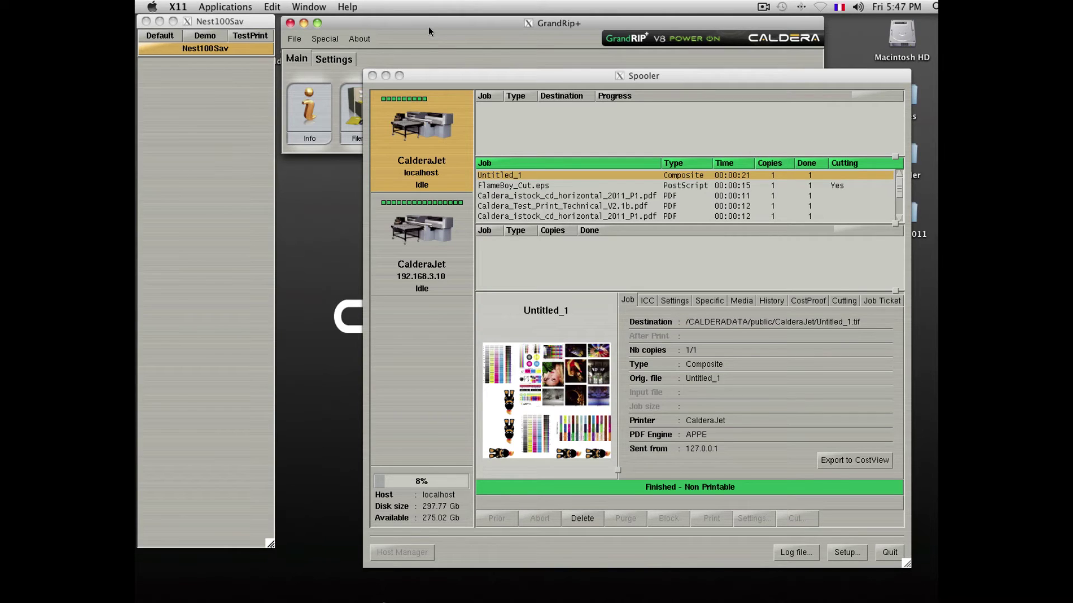
pyautogui.click(427, 26)
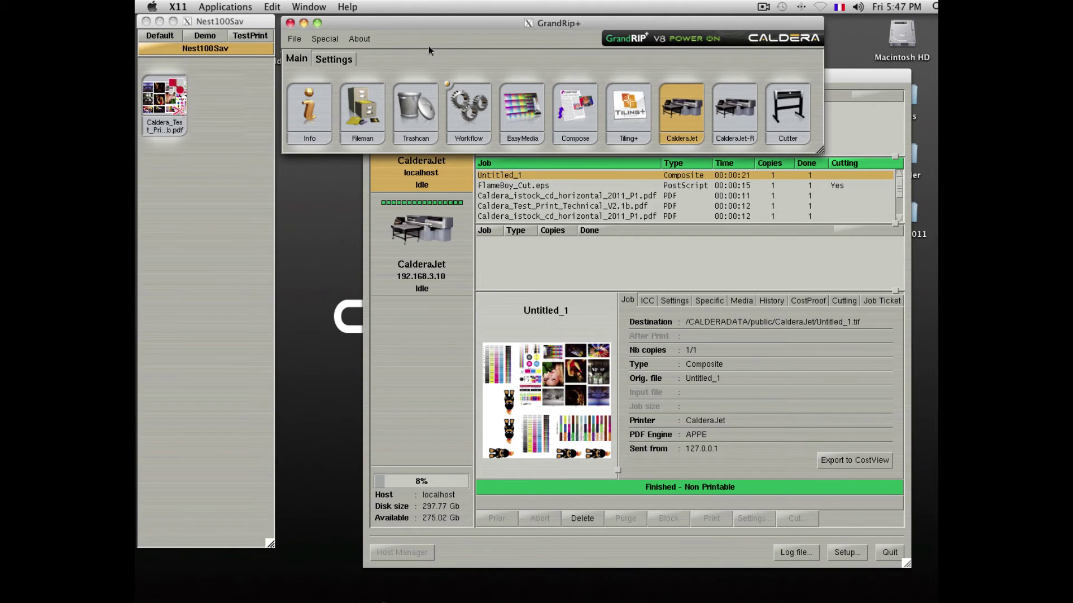
pyautogui.click(438, 344)
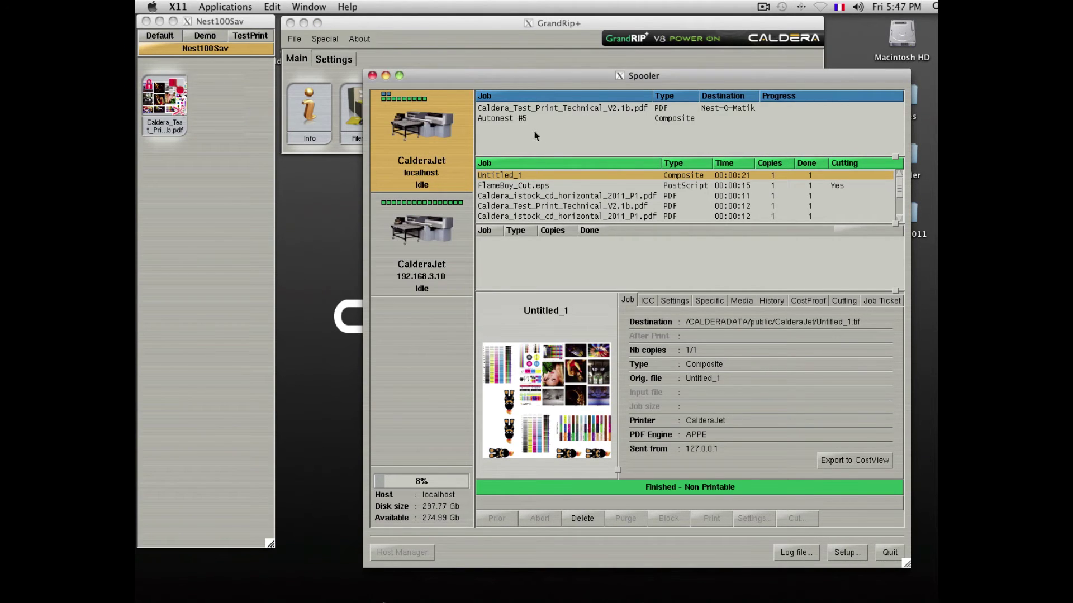
# Print the waiting Autonest #5 job on CalderaJet and select the finalized job to follow progress
pyautogui.click(531, 118)
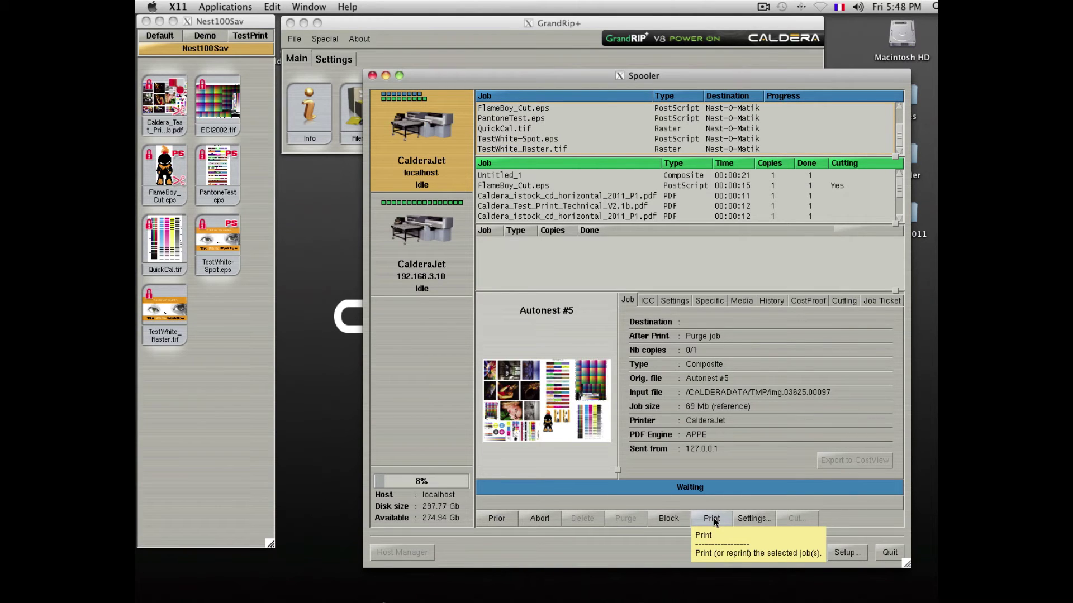
pyautogui.click(712, 519)
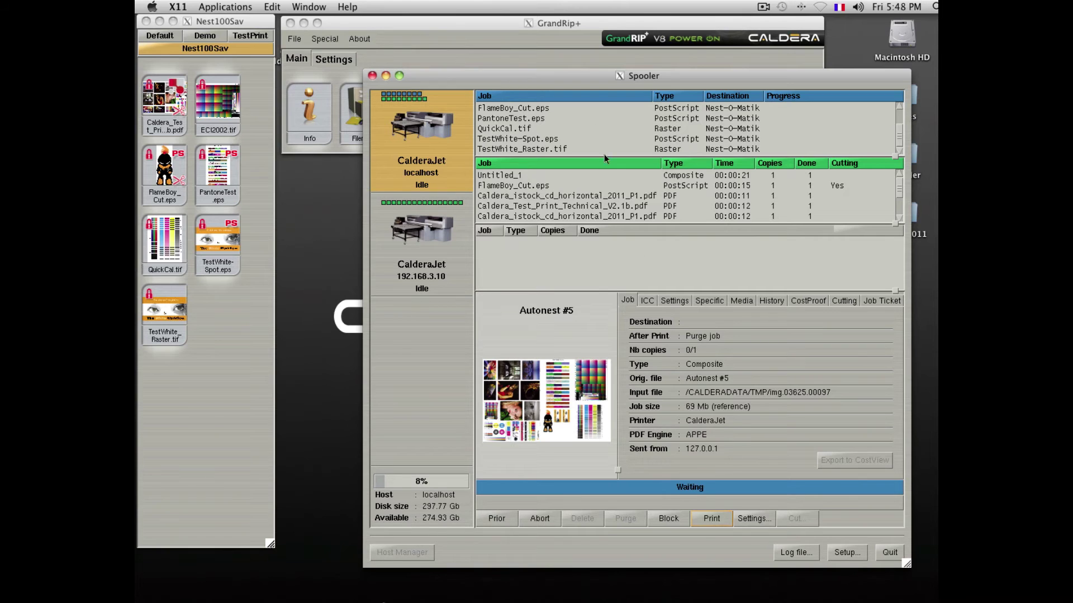
pyautogui.click(531, 105)
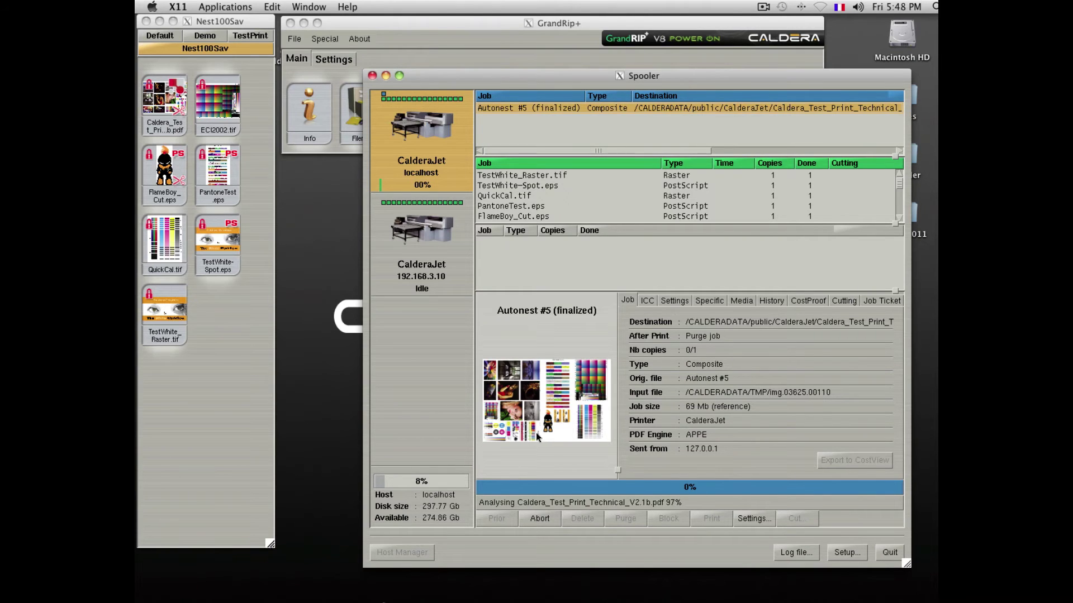
# Close the spooler and switch the Nest100Sav window to the Default hotfolder's nine files
pyautogui.click(889, 552)
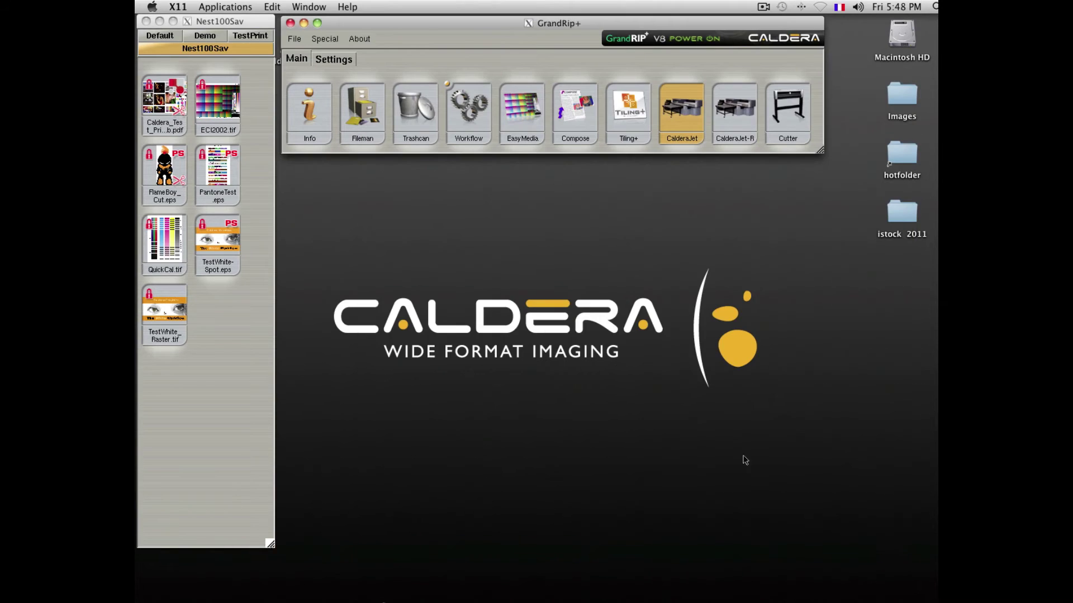
pyautogui.click(259, 331)
pyautogui.click(413, 272)
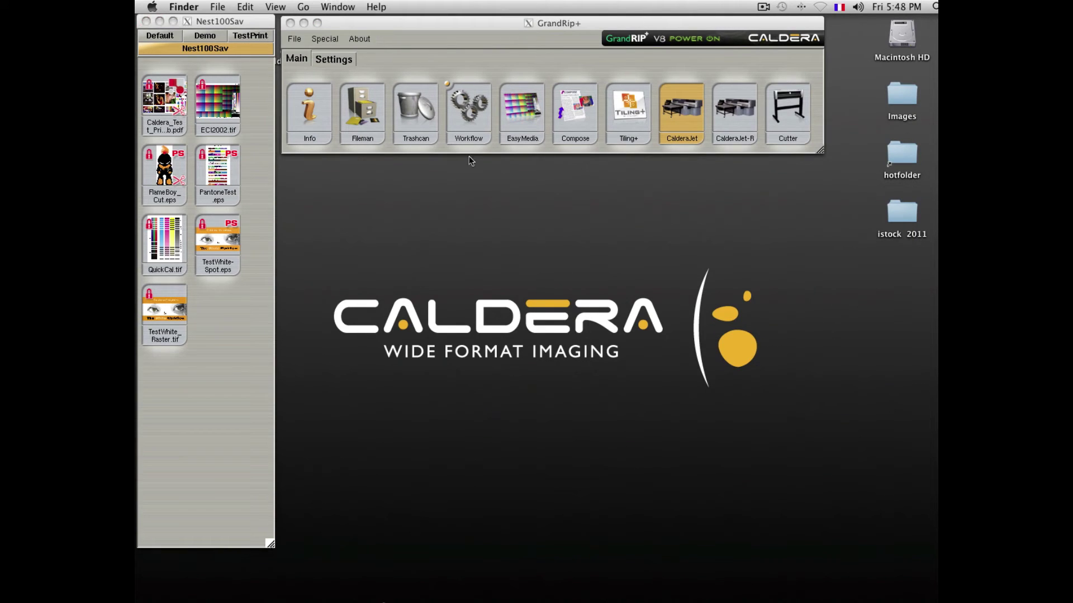
pyautogui.click(458, 149)
pyautogui.click(461, 196)
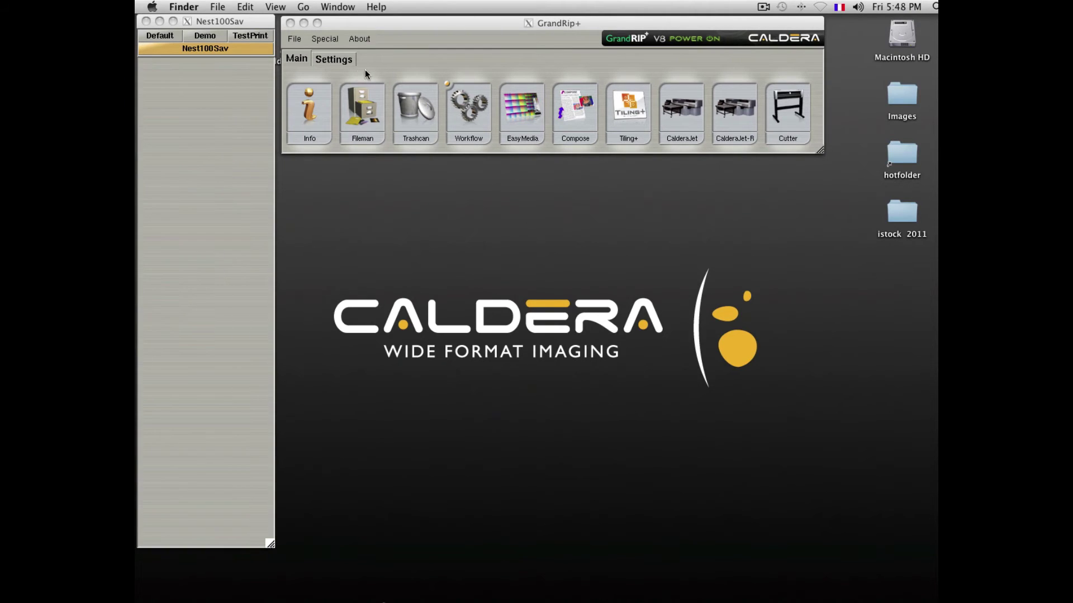
pyautogui.click(169, 33)
pyautogui.click(285, 59)
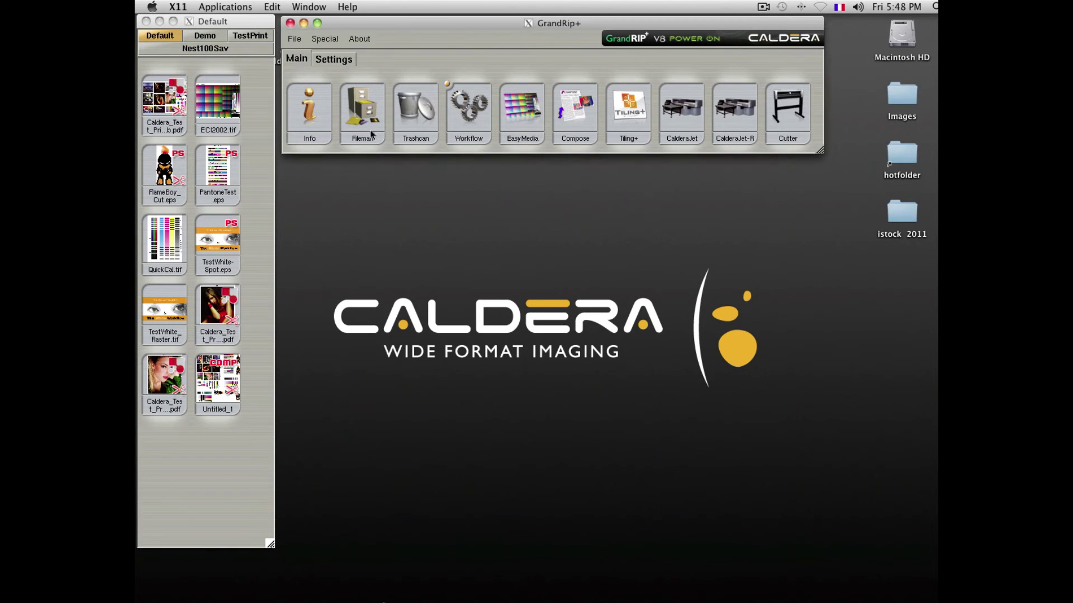
# In Software Configuration, view CalderaJet-R's module parameters (host 192.168.3.10), cancel without changes, and quit
pyautogui.click(331, 40)
pyautogui.click(337, 56)
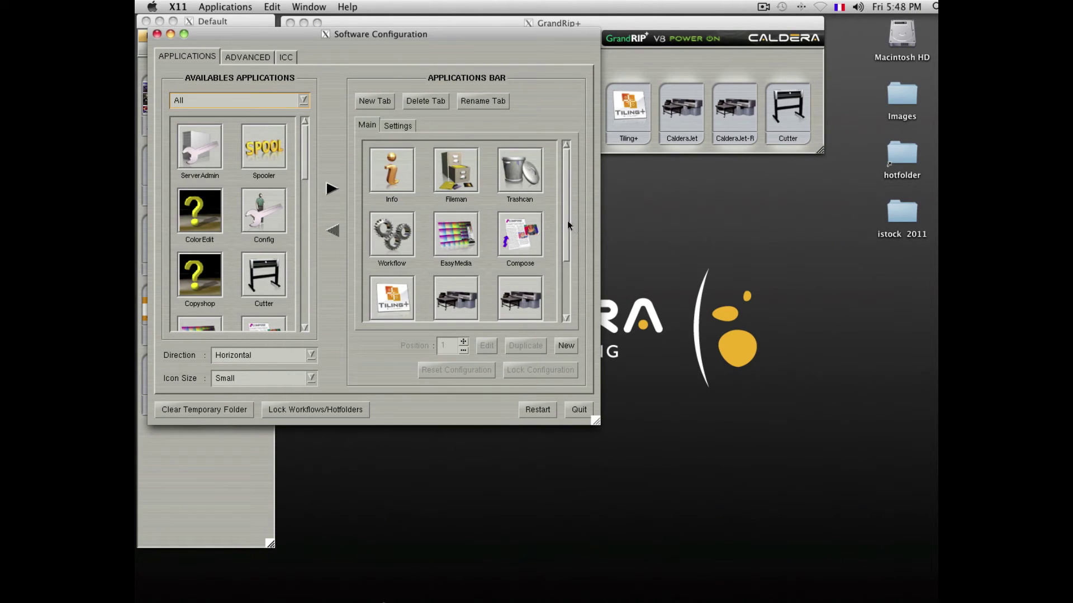
pyautogui.moveTo(568, 220); pyautogui.dragTo(567, 254)
pyautogui.click(521, 221)
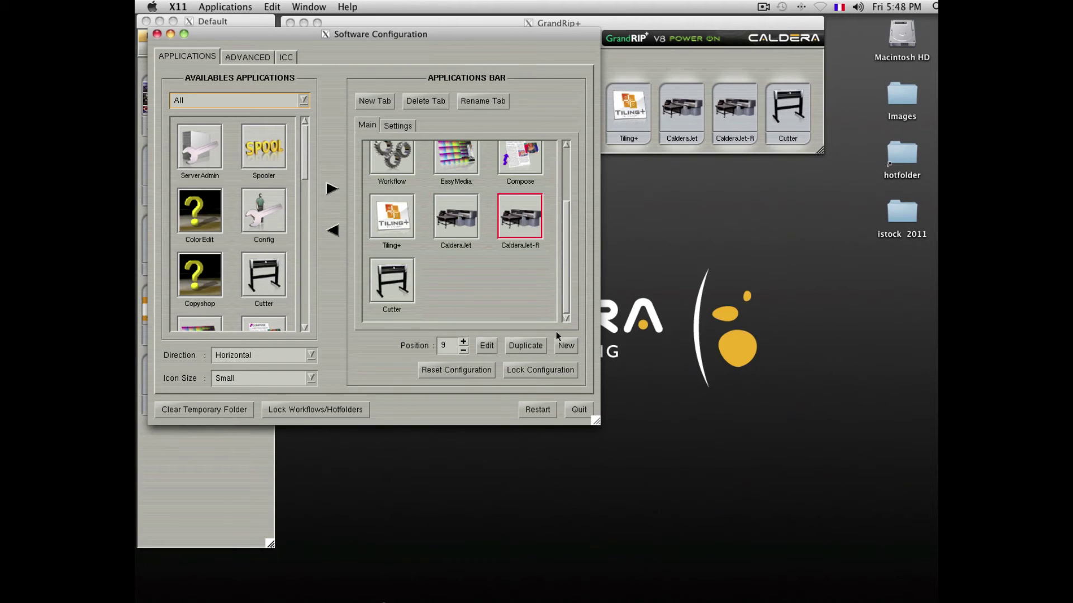
pyautogui.click(487, 346)
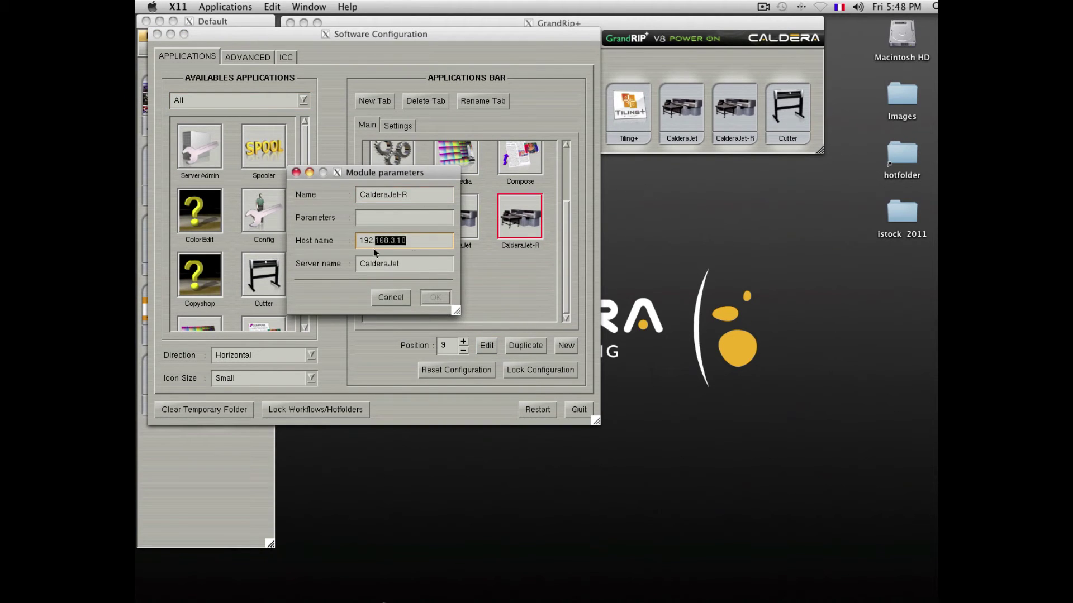
pyautogui.click(392, 298)
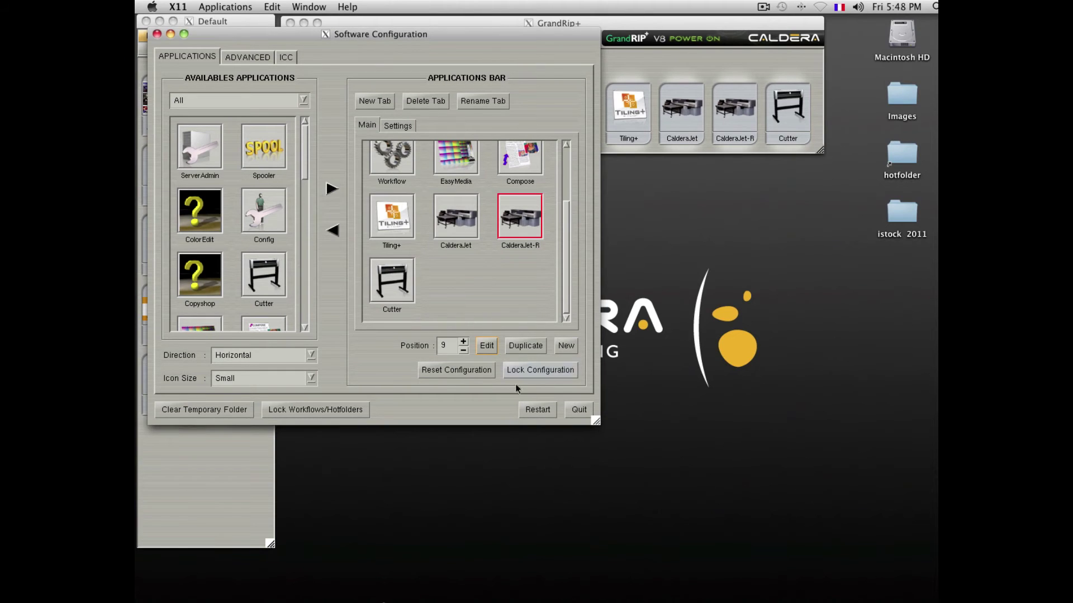
pyautogui.click(581, 411)
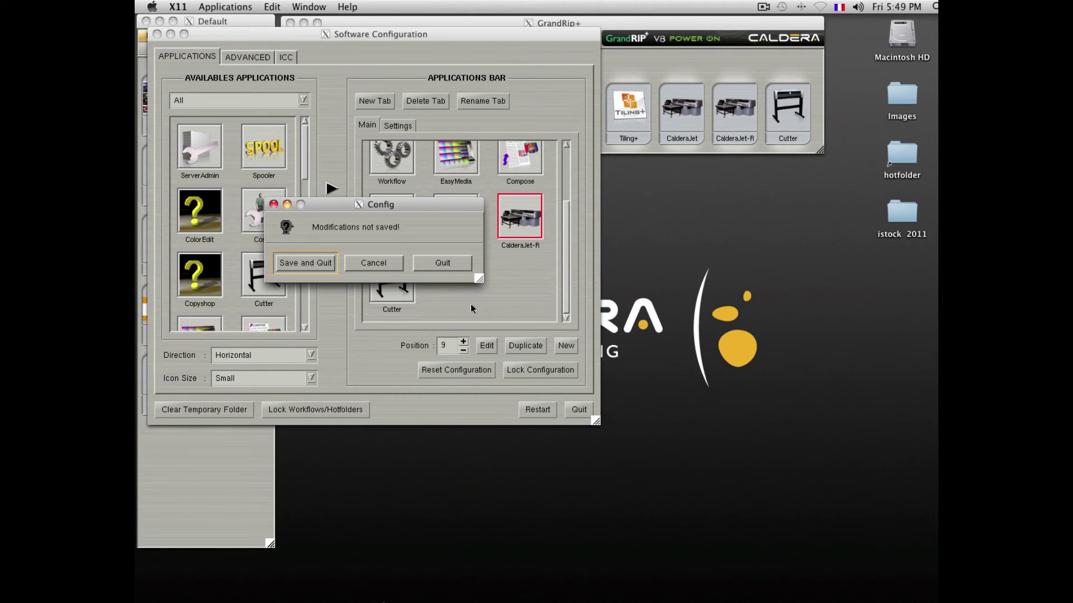
# Quit configuration without saving and print Caldera_Test_Print_Technical_V2.1b.pdf on the remote CalderaJet-R
pyautogui.click(443, 262)
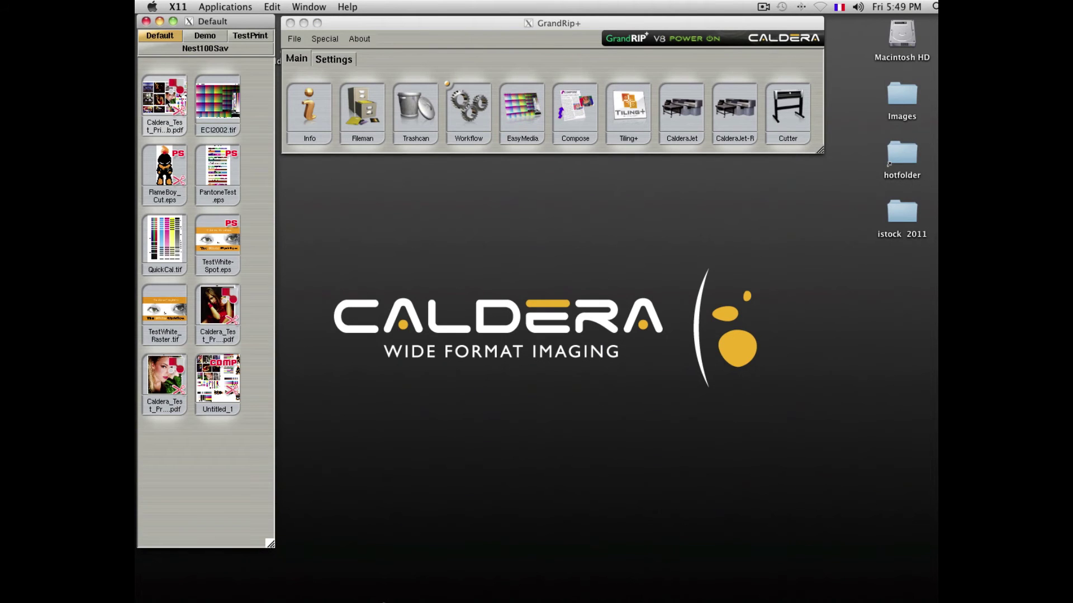
pyautogui.moveTo(170, 100); pyautogui.dragTo(736, 112)
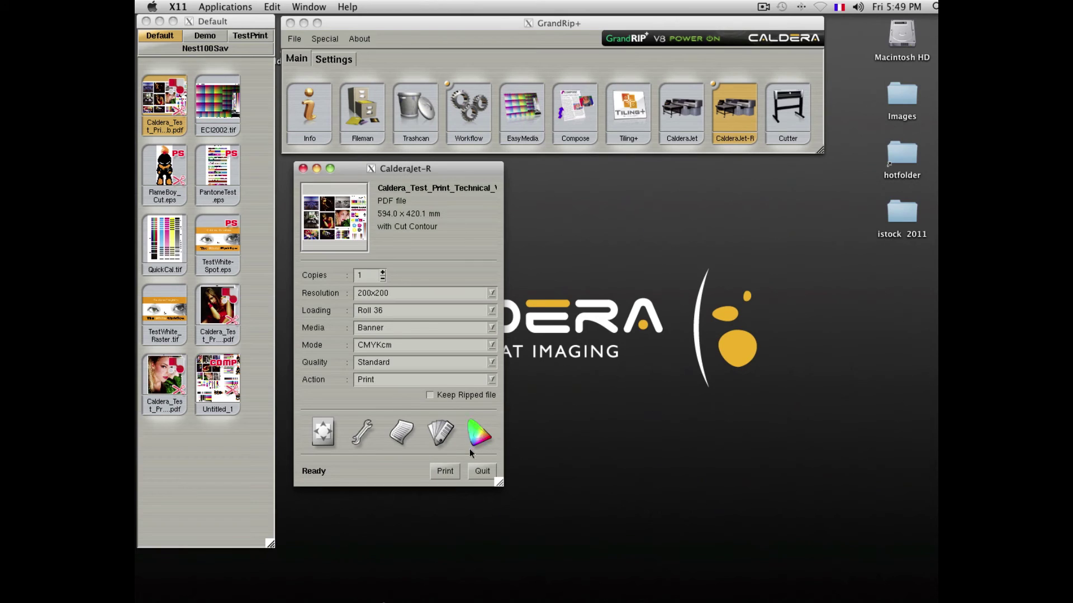
pyautogui.click(445, 471)
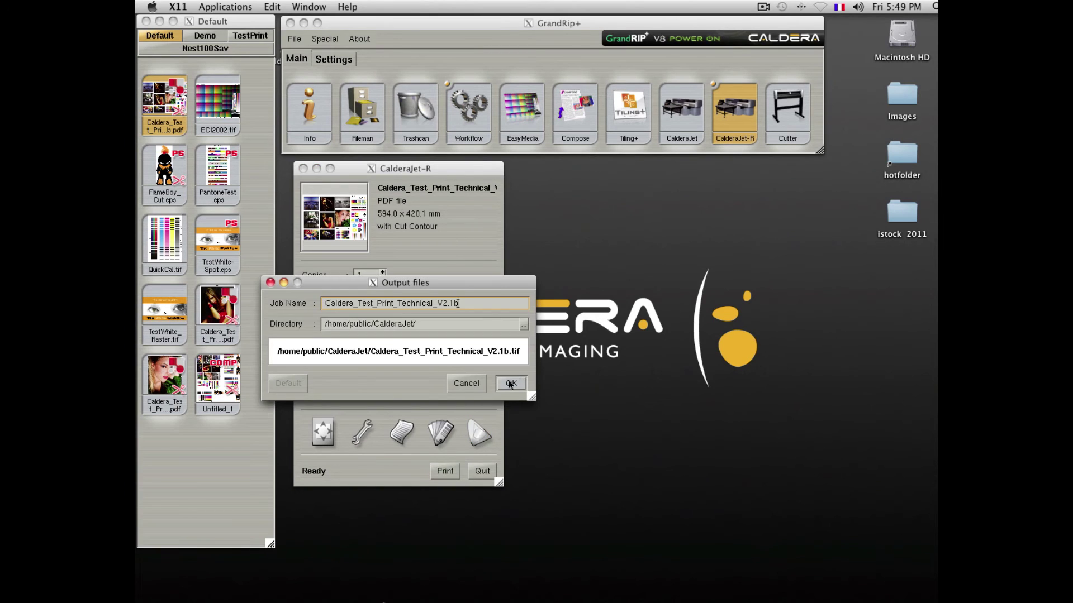
pyautogui.click(509, 384)
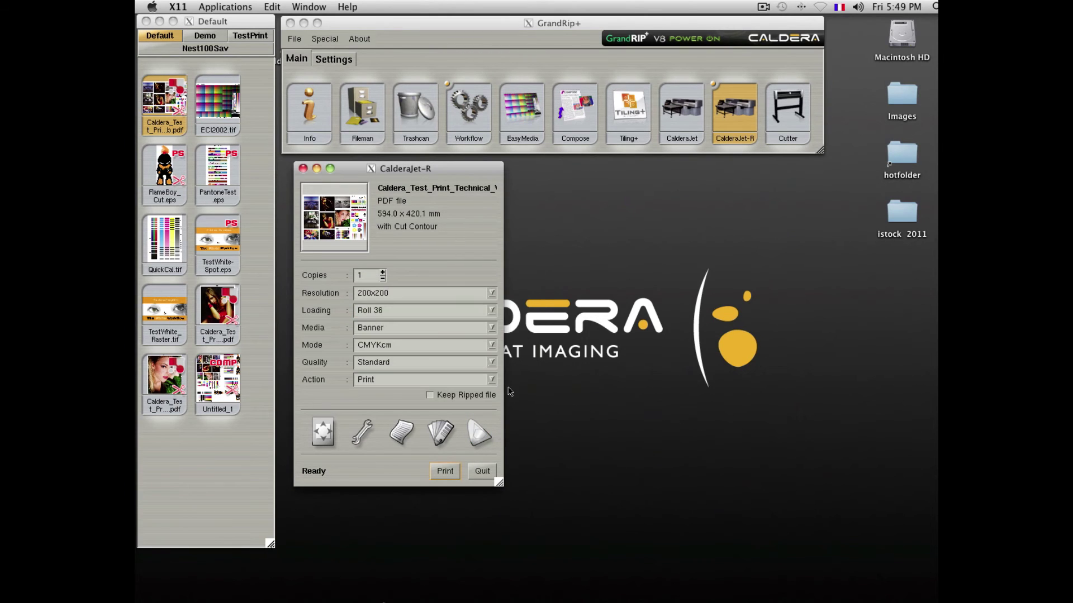
# Check the remote and local CalderaJet job queues, then close the spooler and jobs window
pyautogui.click(402, 432)
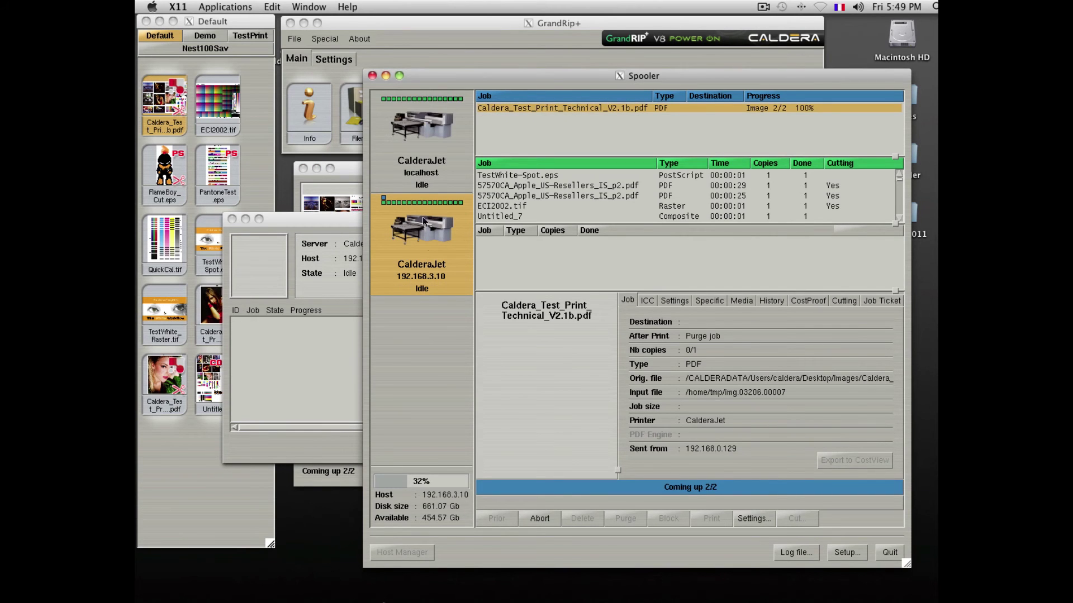
pyautogui.click(428, 130)
pyautogui.click(410, 246)
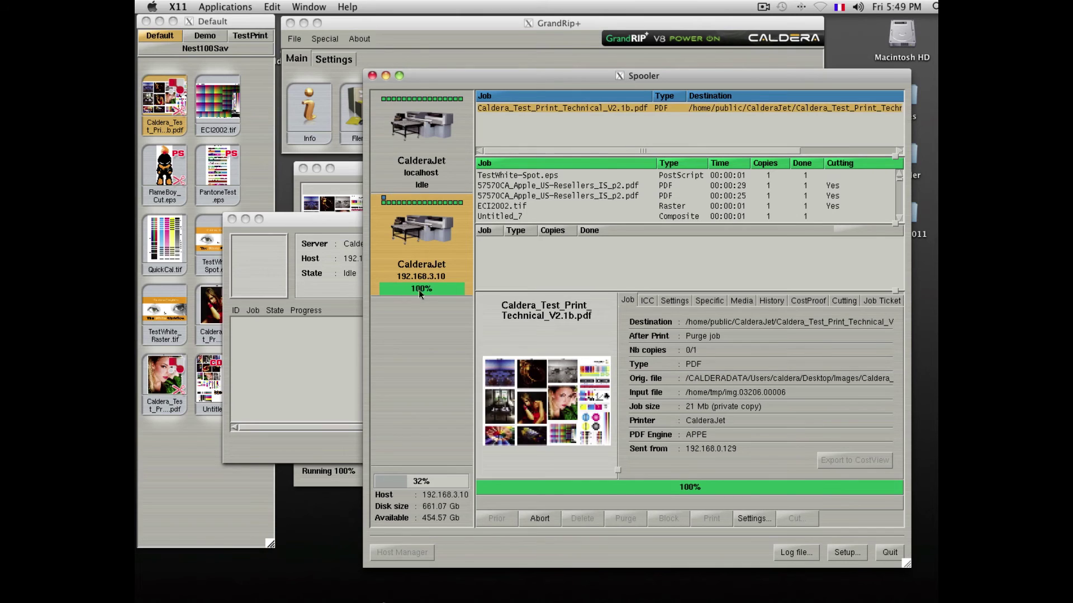
pyautogui.click(416, 159)
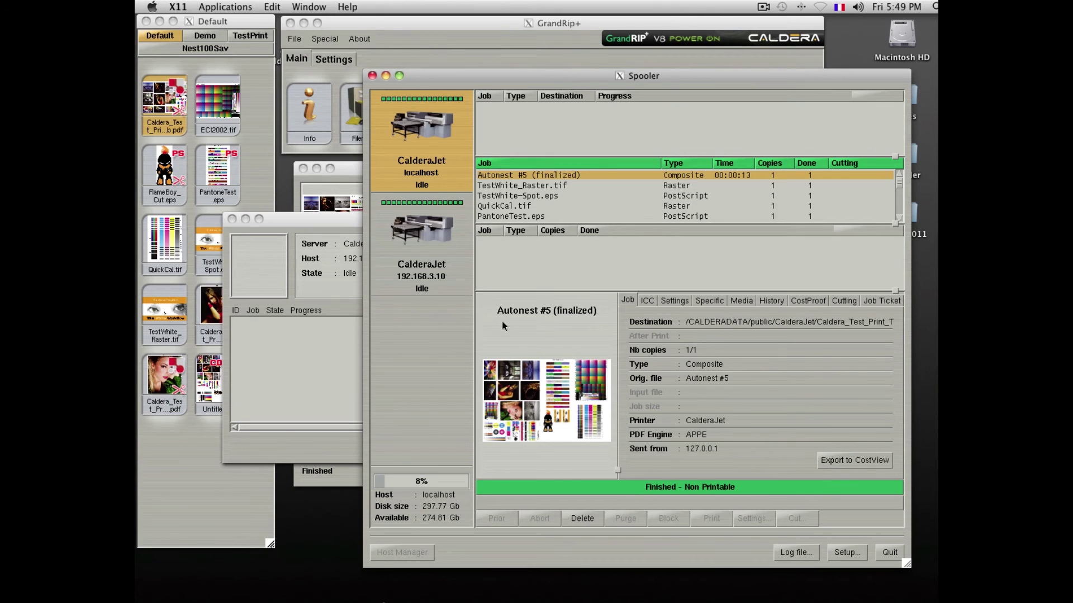
pyautogui.click(889, 552)
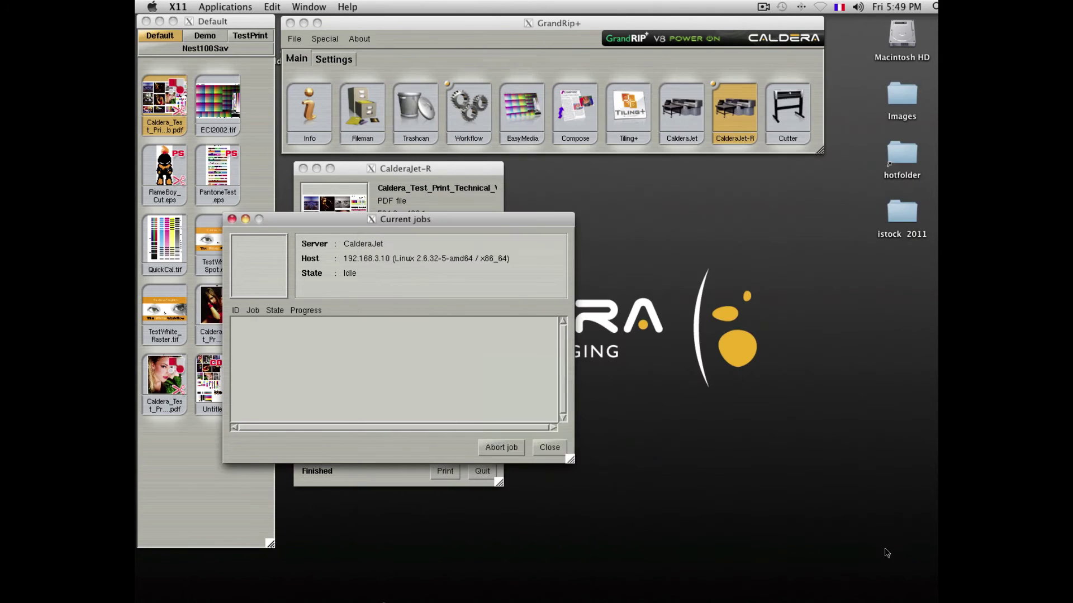
pyautogui.click(551, 449)
# Close the CalderaJet-R print window and start EasyMedia with a printer as the peripheral
pyautogui.click(491, 468)
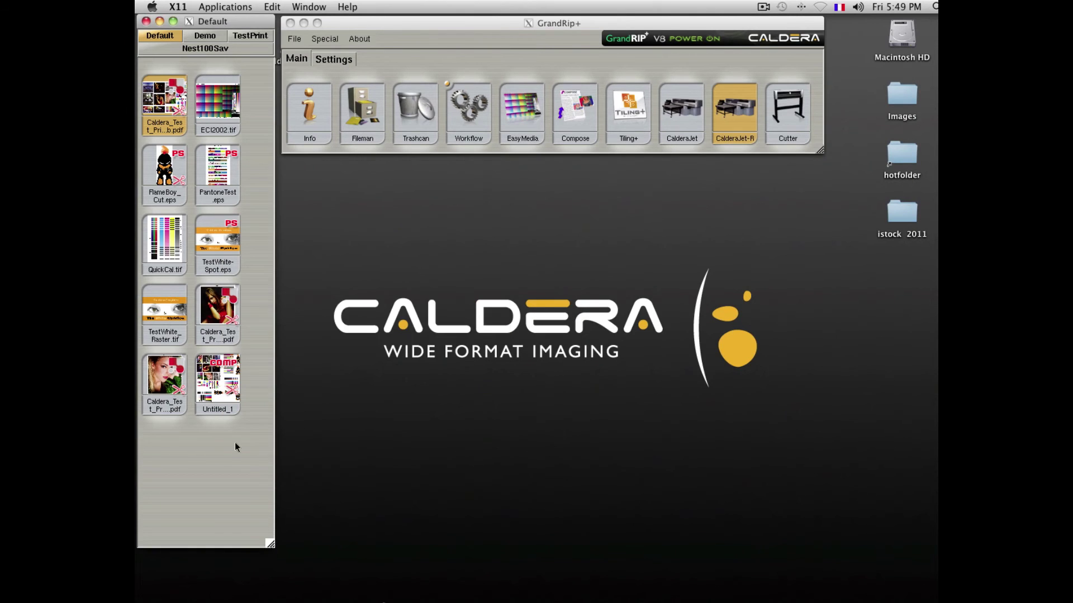
pyautogui.click(461, 307)
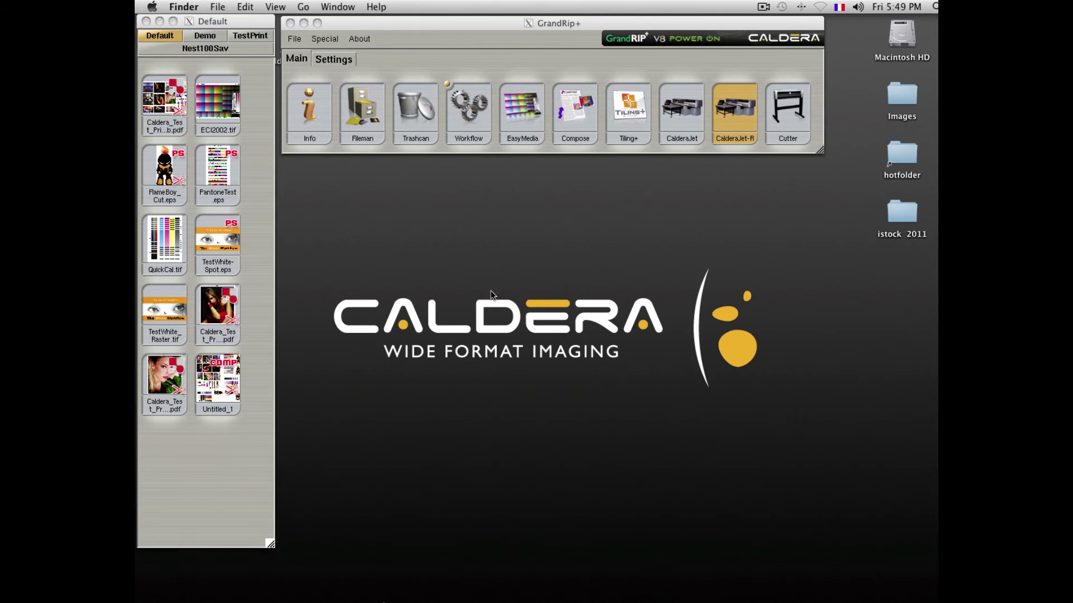
pyautogui.click(552, 148)
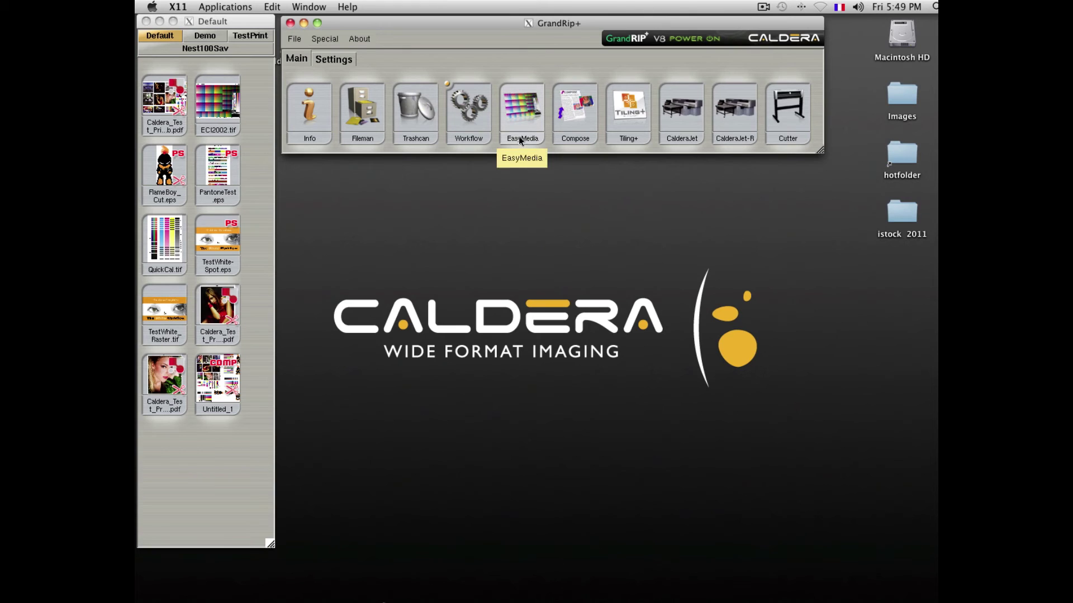
pyautogui.click(521, 115)
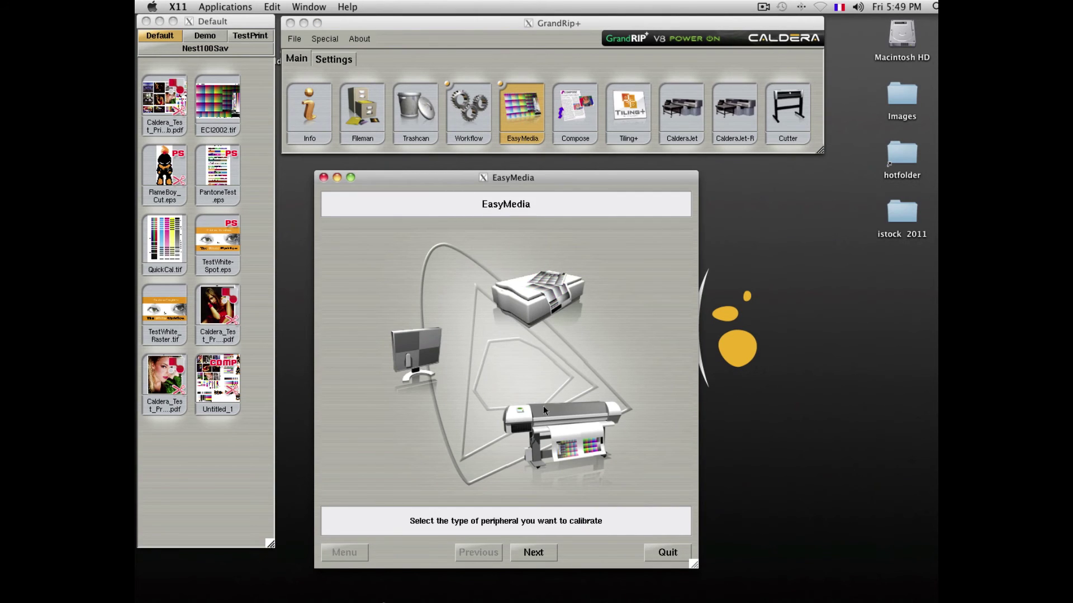
pyautogui.click(544, 408)
pyautogui.click(534, 551)
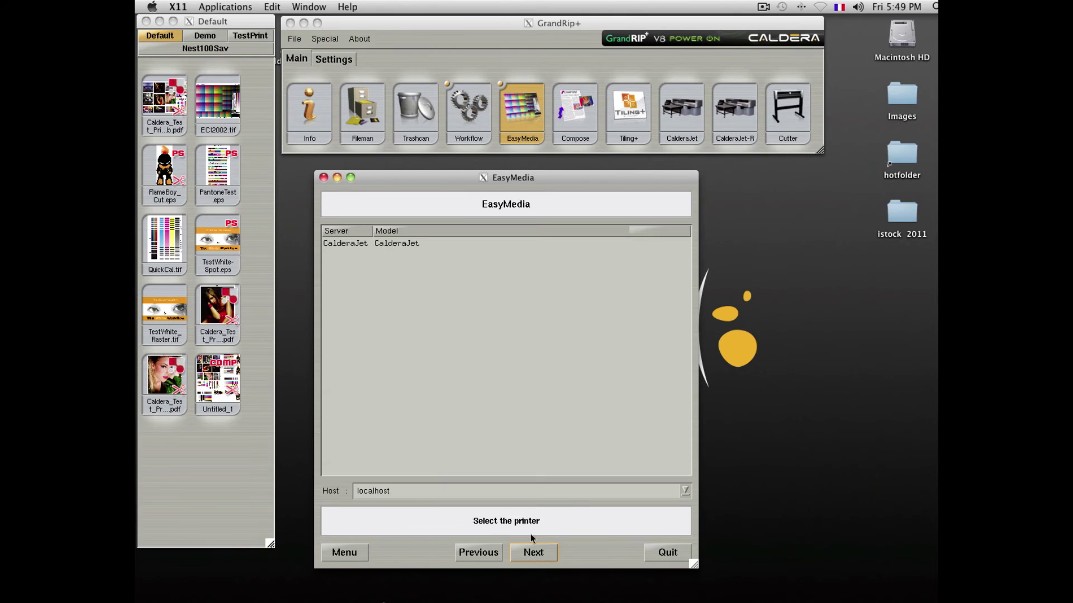
# Select the CalderaJet printer and open the Self Adhesive Vinyl media's profile project
pyautogui.click(395, 242)
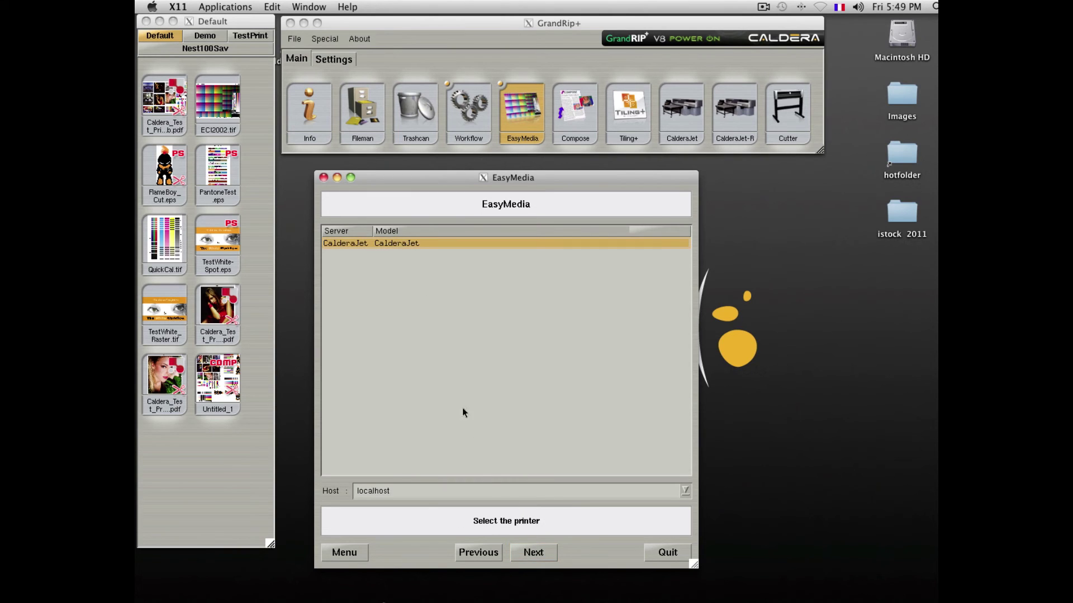
pyautogui.click(535, 552)
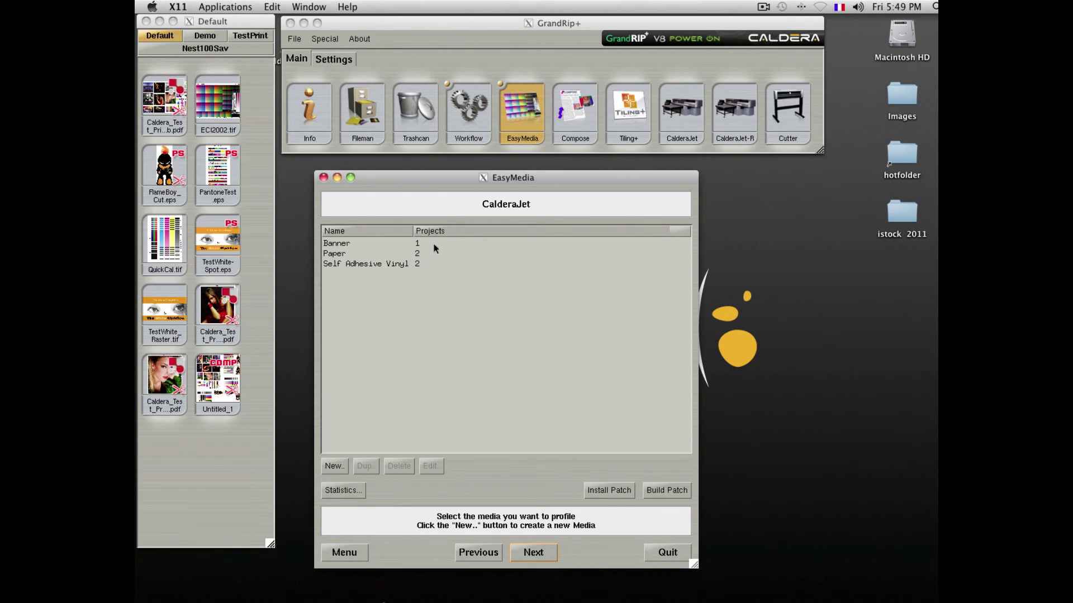
pyautogui.click(394, 266)
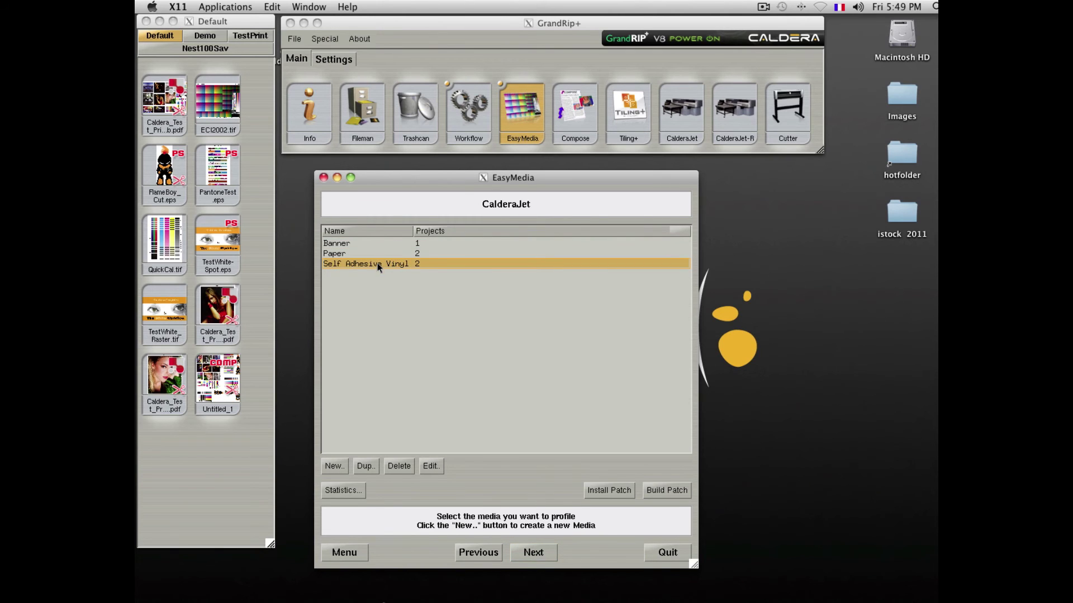
pyautogui.doubleClick(377, 263)
pyautogui.doubleClick(374, 250)
# Start creating new transition curves and print the transition test target
pyautogui.click(447, 232)
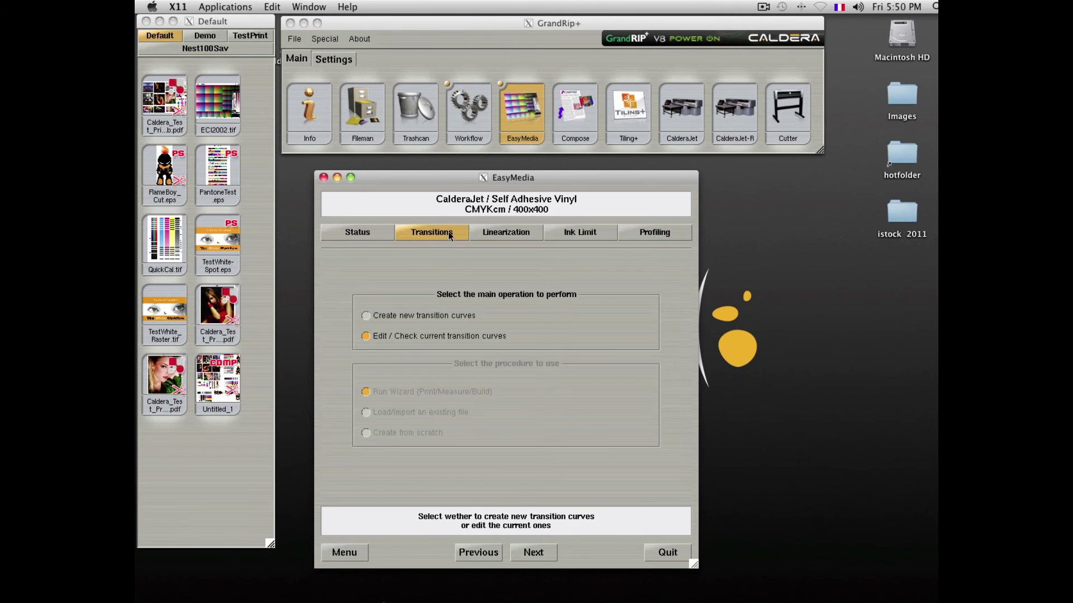
pyautogui.click(407, 314)
pyautogui.click(535, 553)
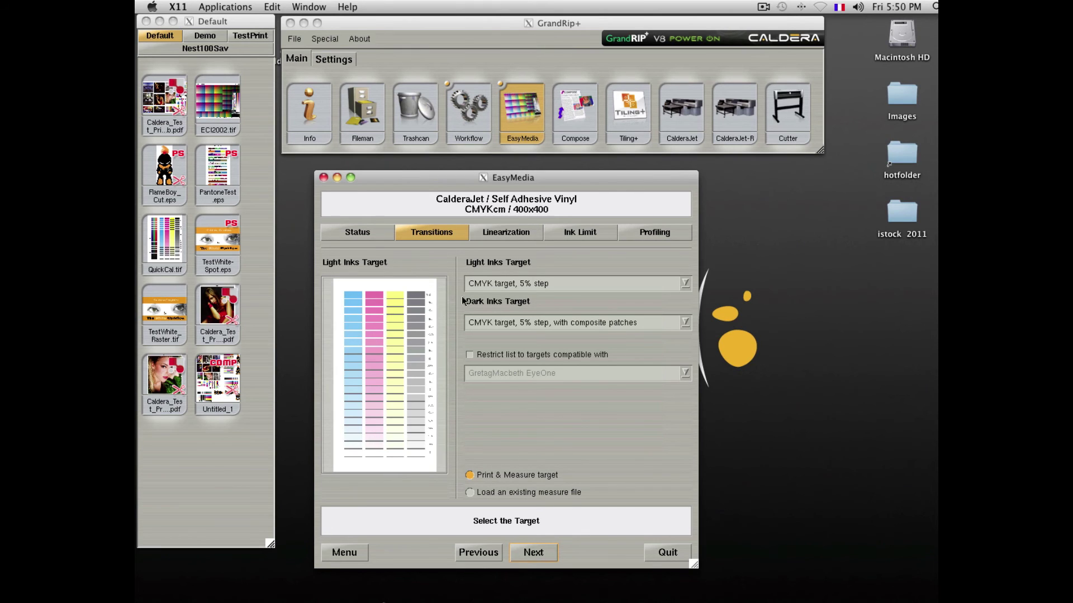
pyautogui.click(533, 553)
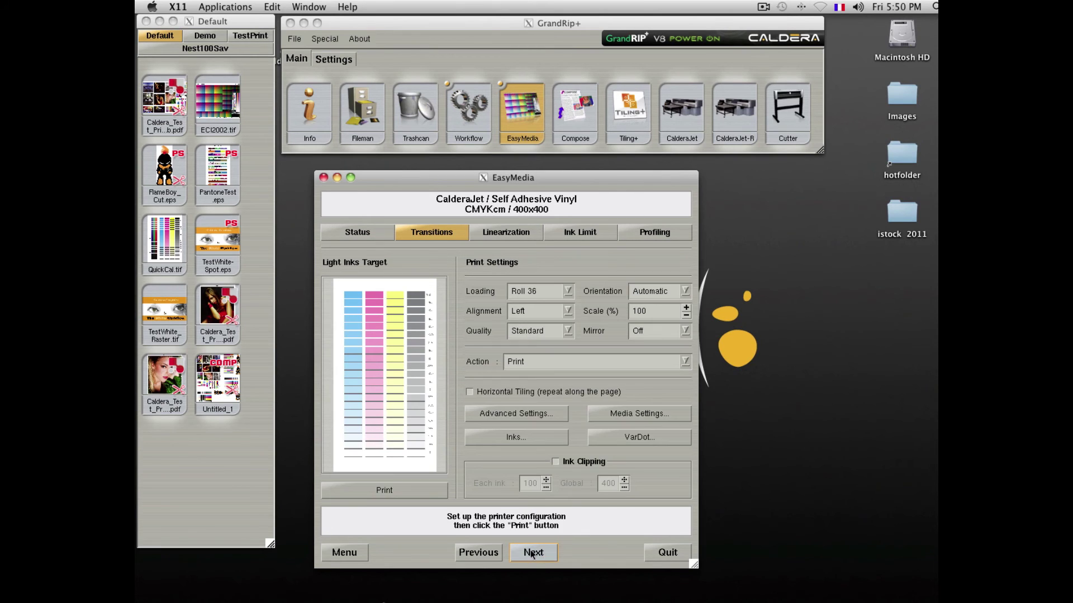
pyautogui.click(396, 489)
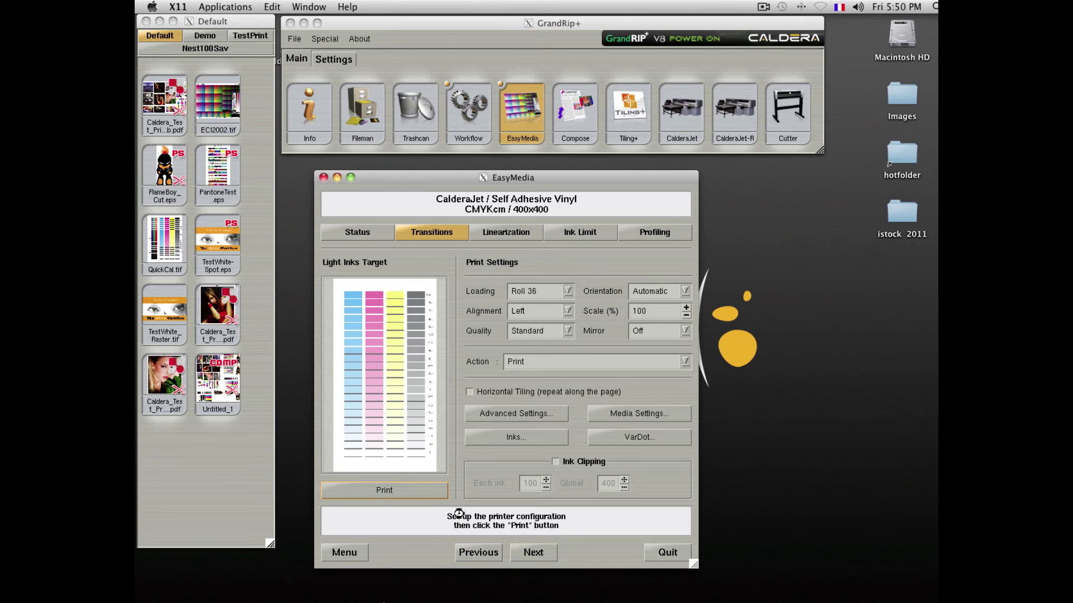
pyautogui.click(544, 554)
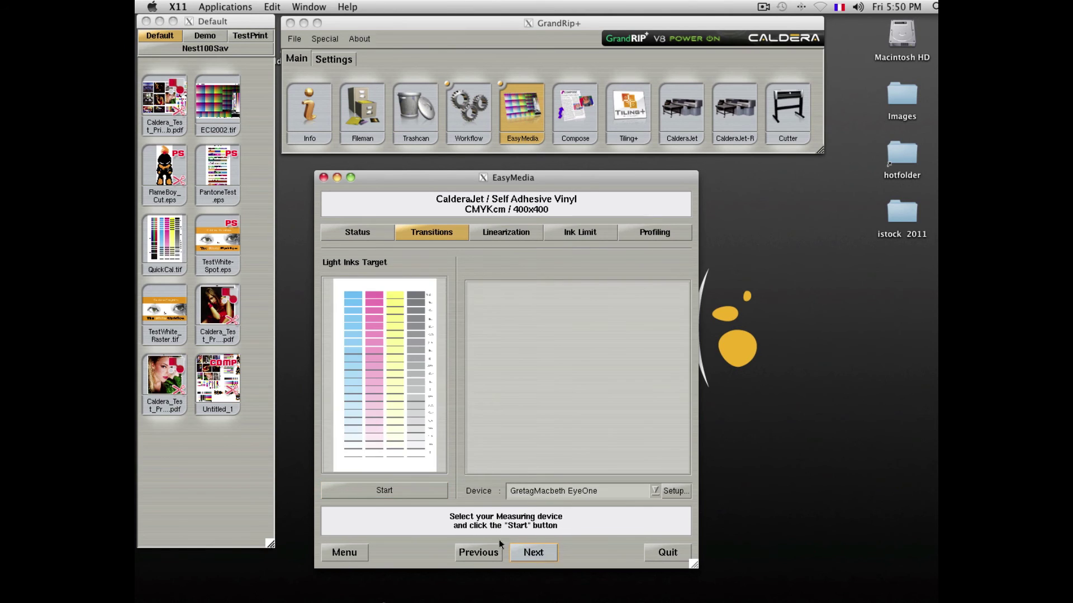
# Abandon the transition curve process and switch to the Linearization settings
pyautogui.click(408, 491)
pyautogui.click(496, 233)
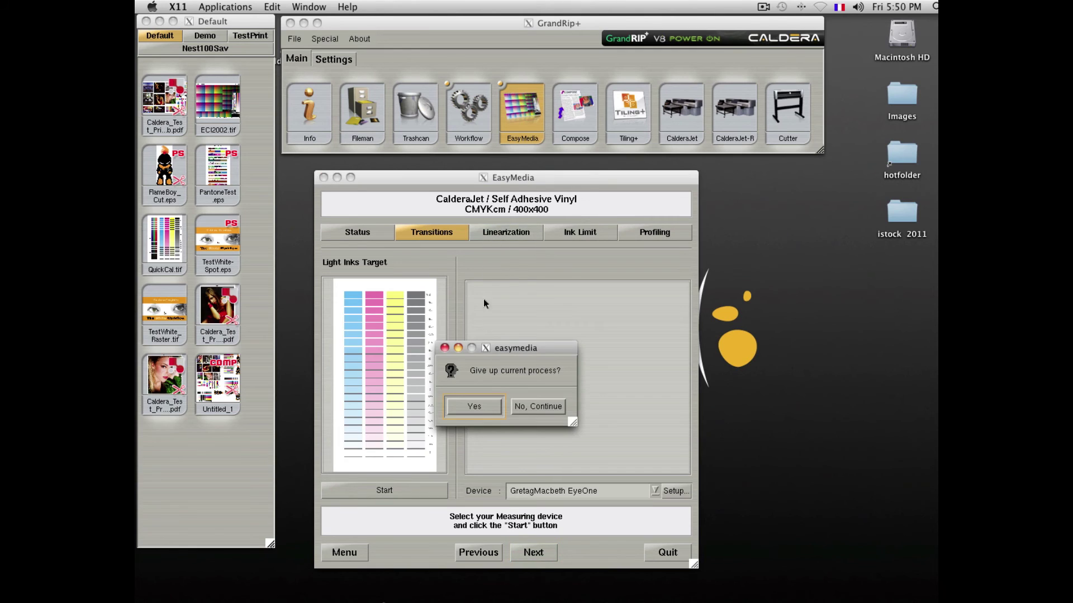
pyautogui.click(481, 409)
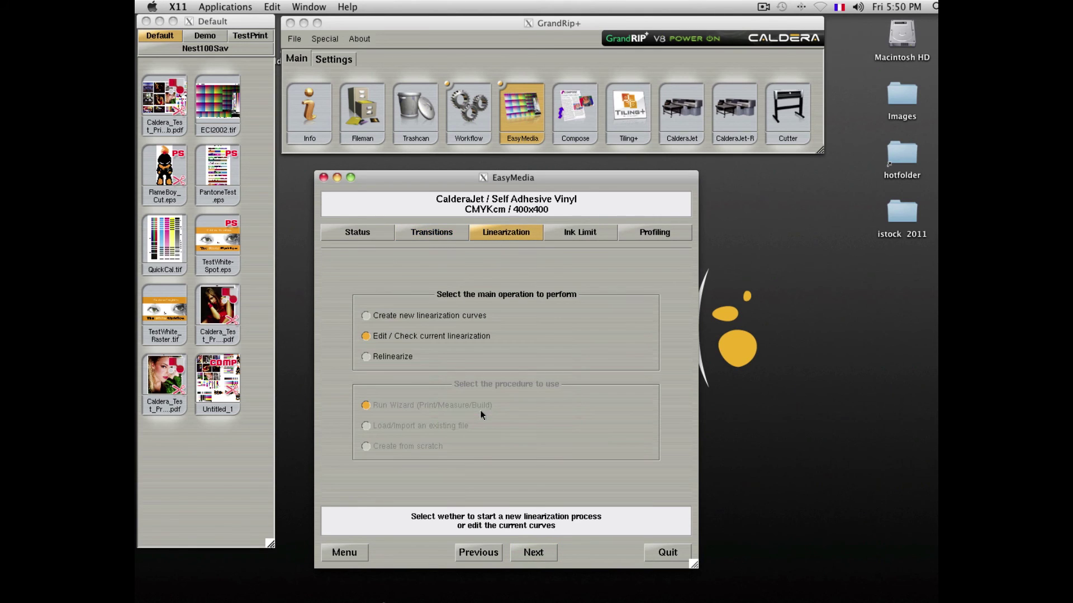
# Review the vinyl's current linearization and transition curves, then bring up its profiling statistics
pyautogui.click(539, 558)
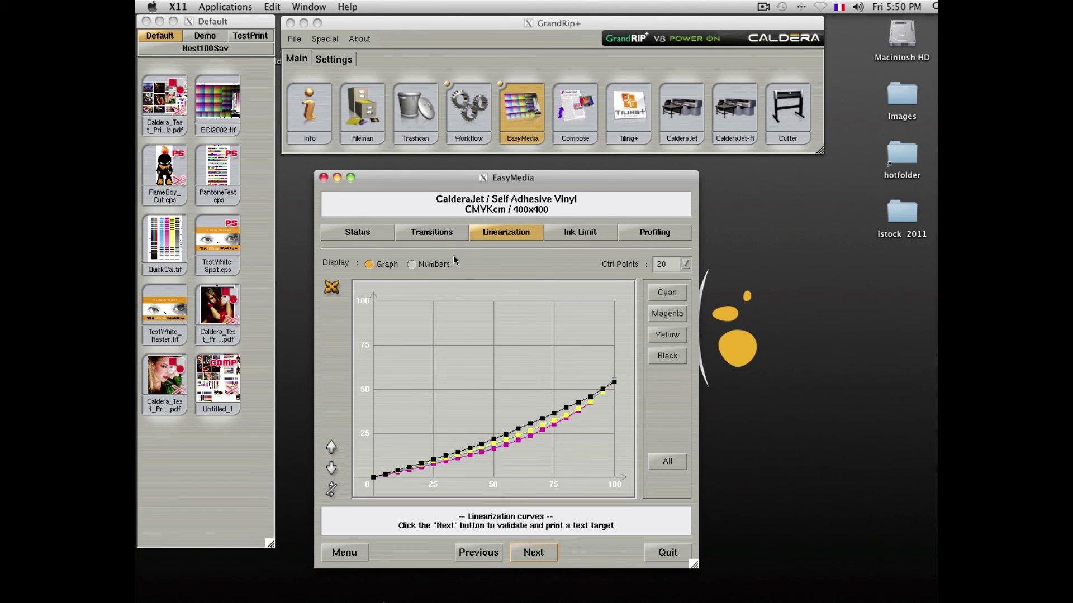
pyautogui.click(432, 233)
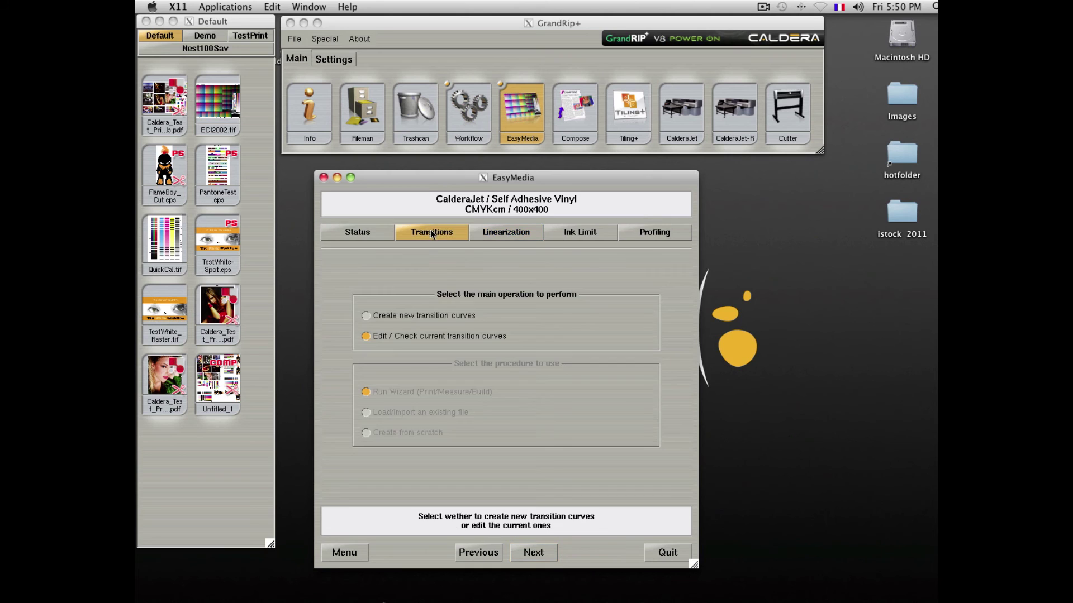
pyautogui.click(540, 549)
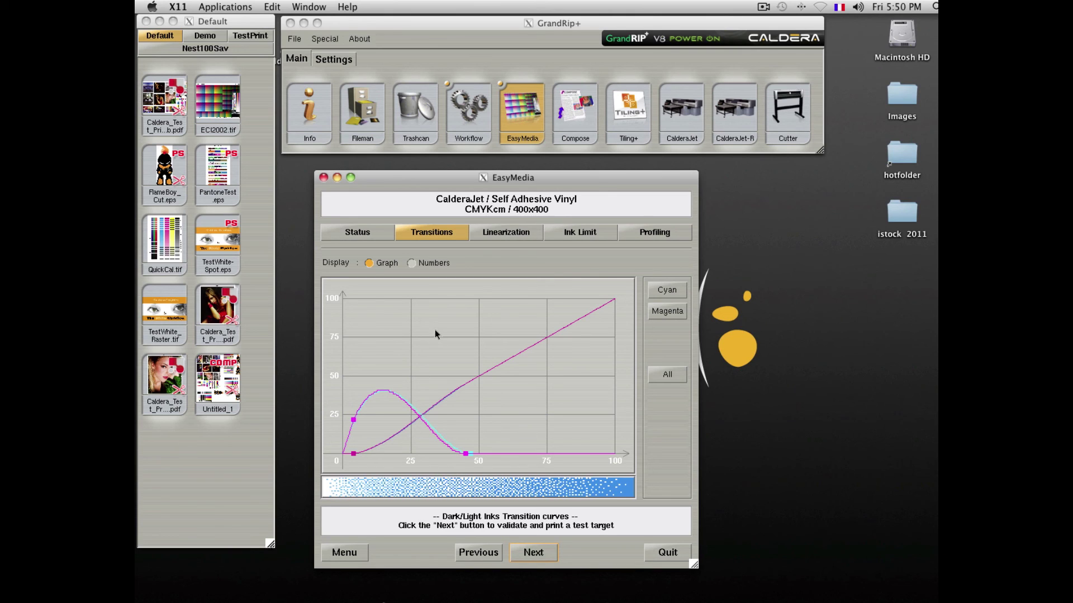
pyautogui.click(647, 232)
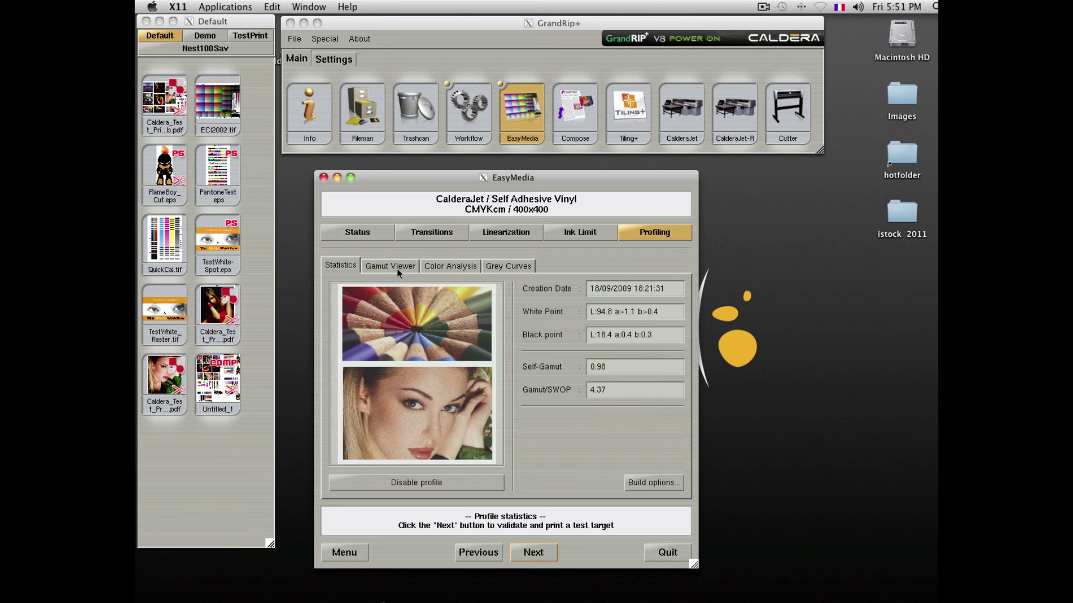
# Inspect the profile's 3-D gamut view, colour analysis and statistics, then quit EasyMedia
pyautogui.click(395, 266)
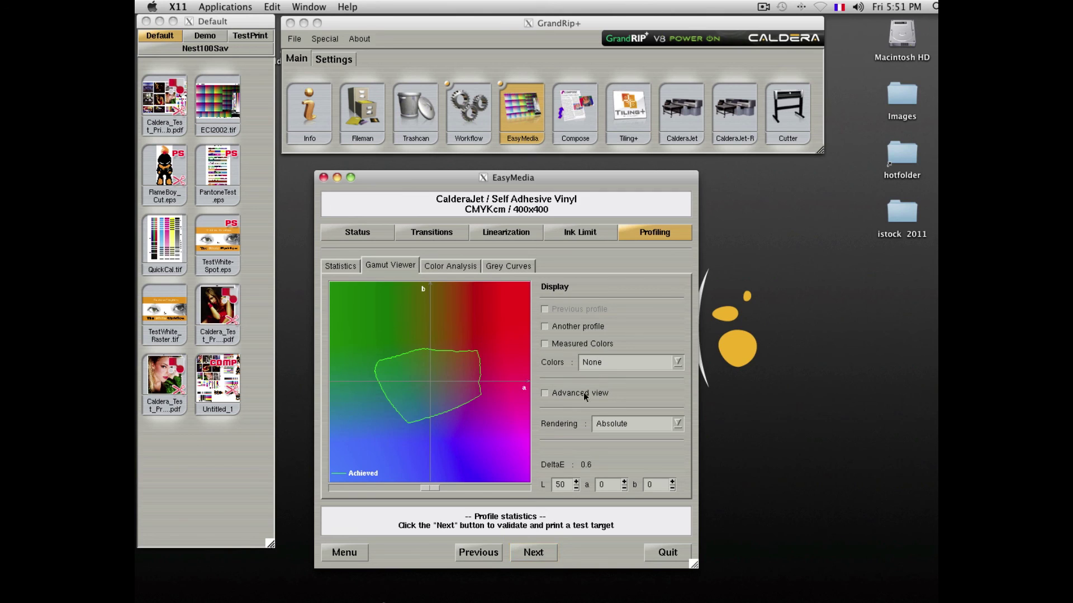
pyautogui.click(549, 393)
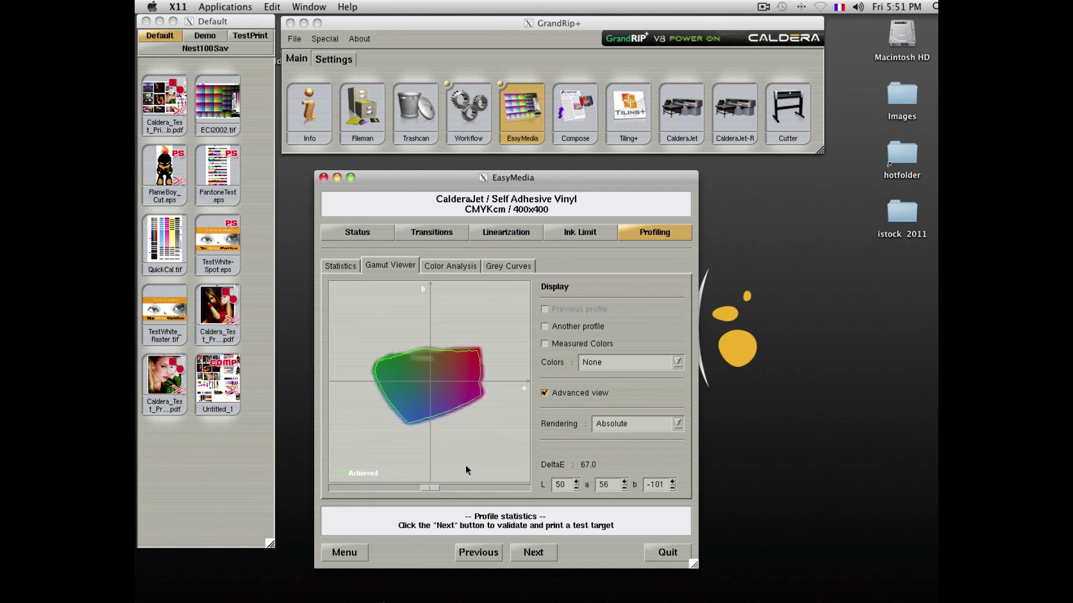
pyautogui.moveTo(429, 489)
pyautogui.mouseDown()
pyautogui.moveTo(417, 488)
pyautogui.moveTo(505, 490)
pyautogui.moveTo(428, 495)
pyautogui.mouseUp()
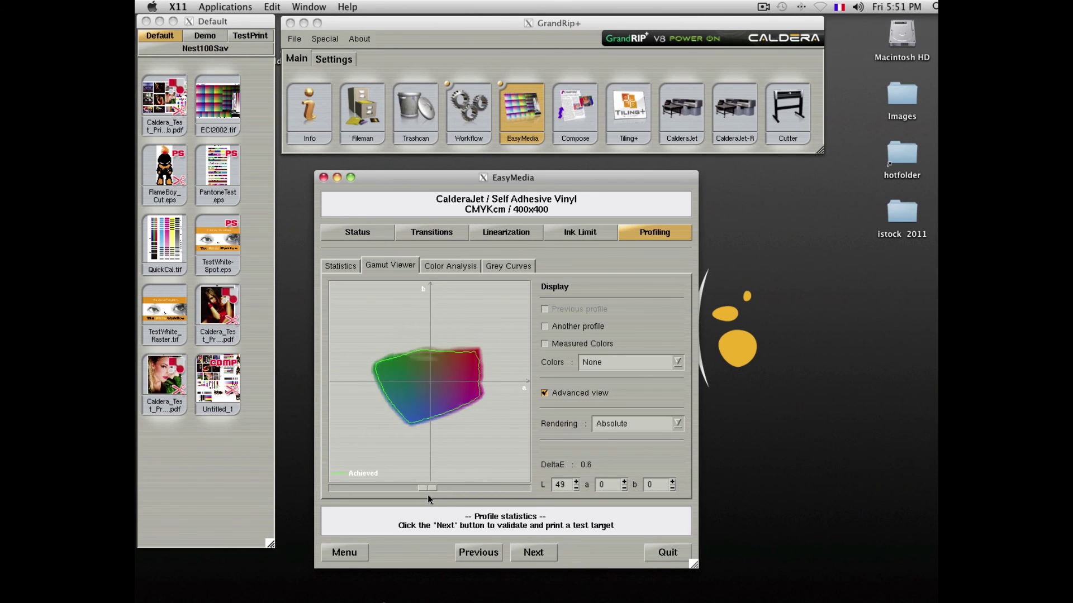
pyautogui.click(454, 266)
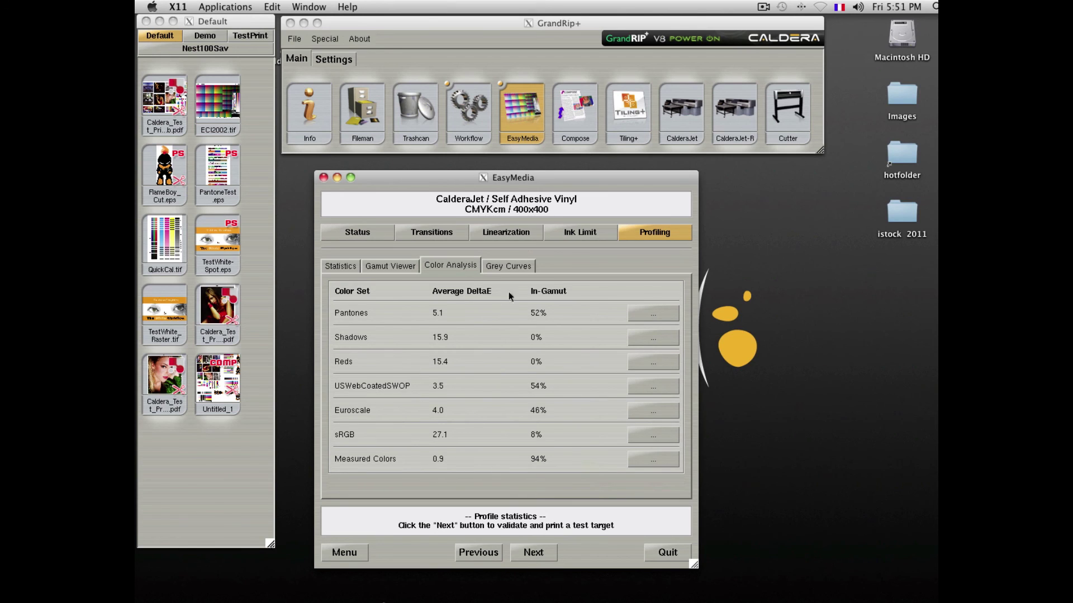
pyautogui.click(333, 267)
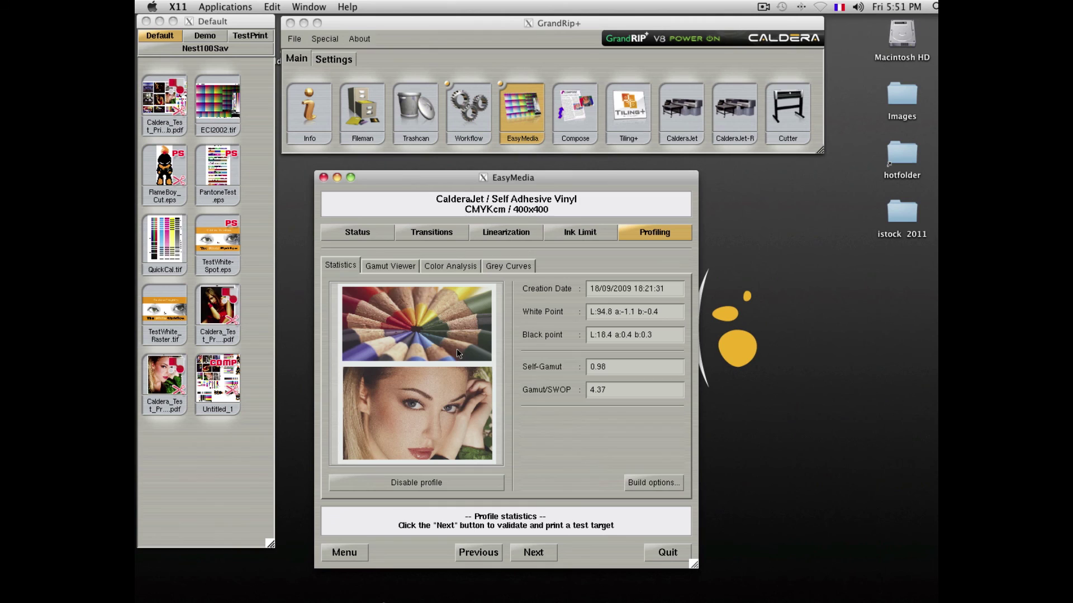
pyautogui.click(667, 553)
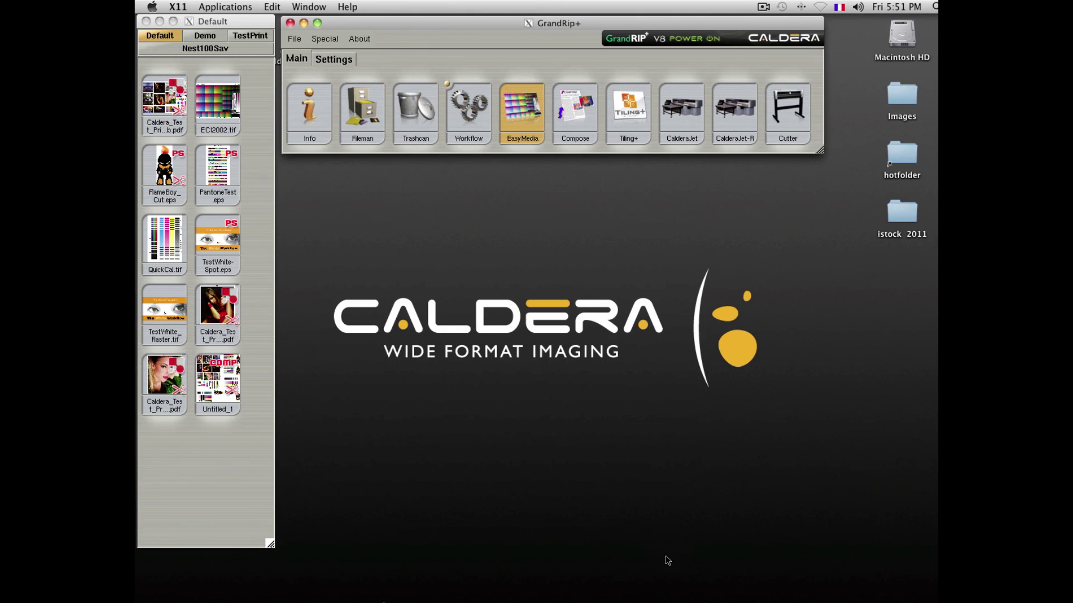
pyautogui.click(400, 184)
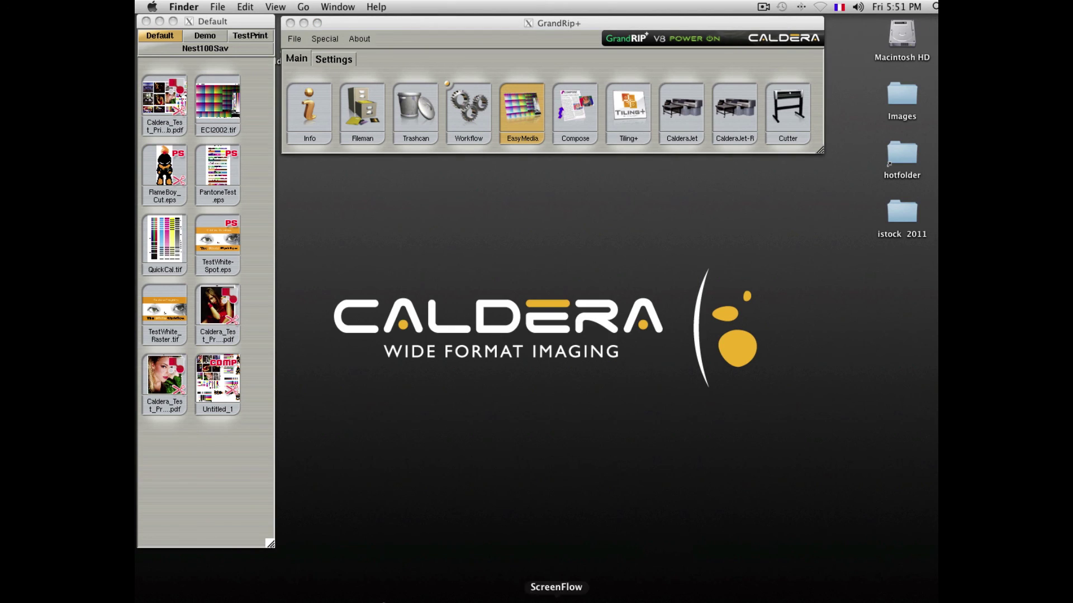